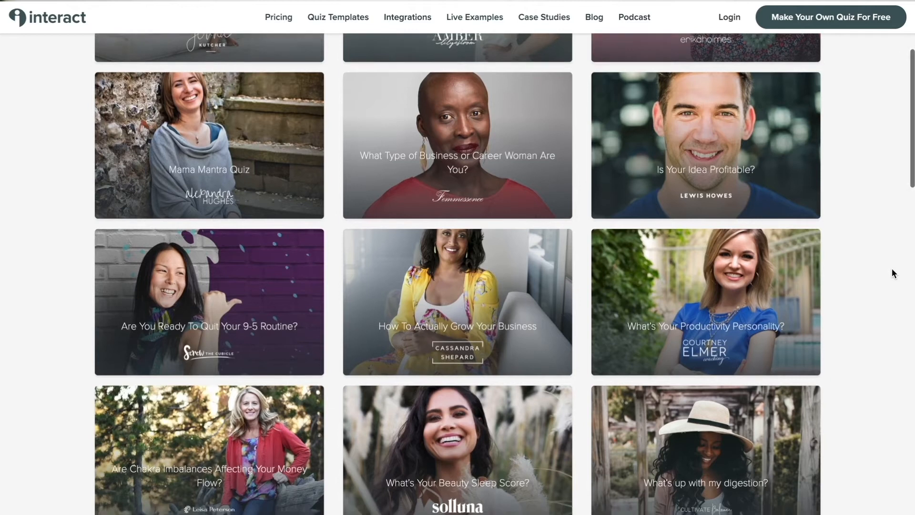
- Start making a free quiz from Interact's home page after browsing the live example quizzes
scroll(893, 272, "down", 2)
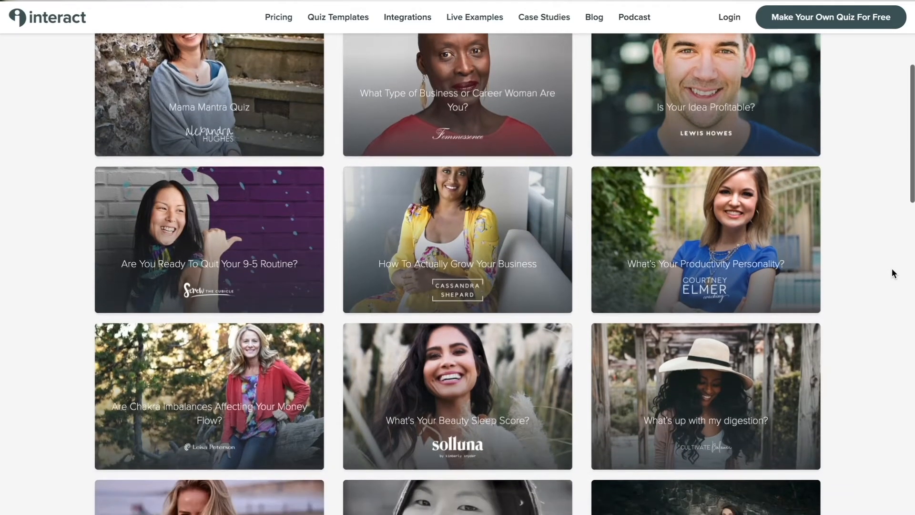
scroll(894, 272, "down", 2)
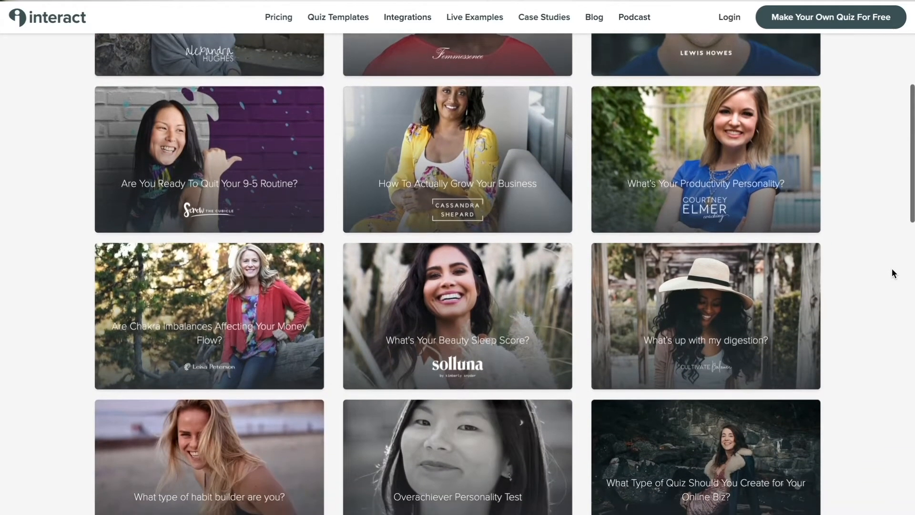
scroll(894, 273, "down", 2)
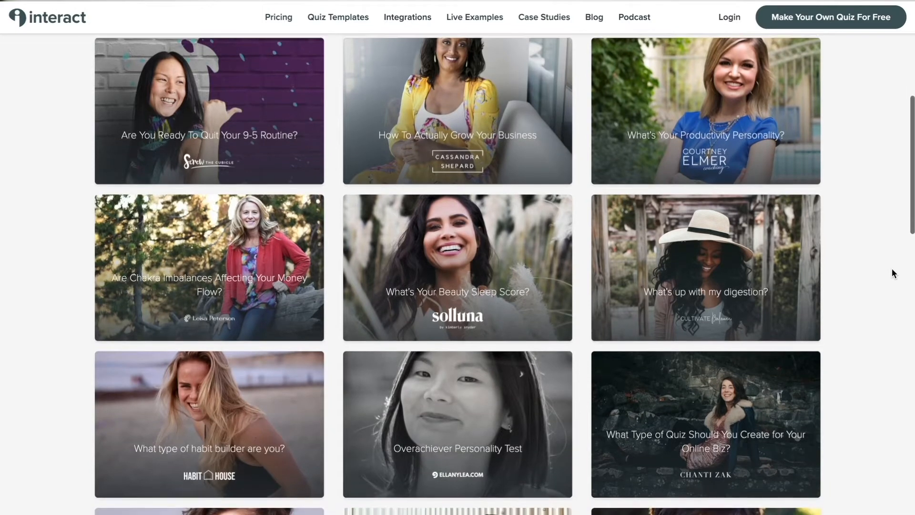
scroll(891, 268, "down", 2)
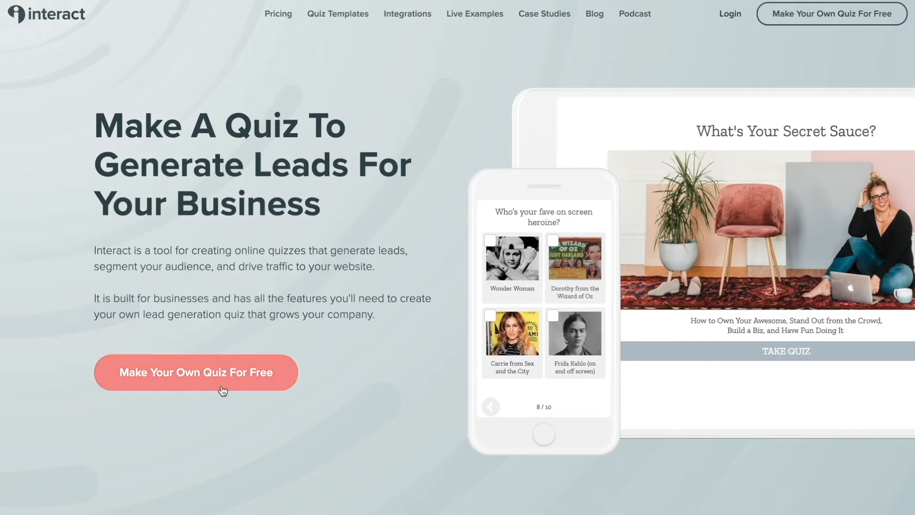
left_click(195, 372)
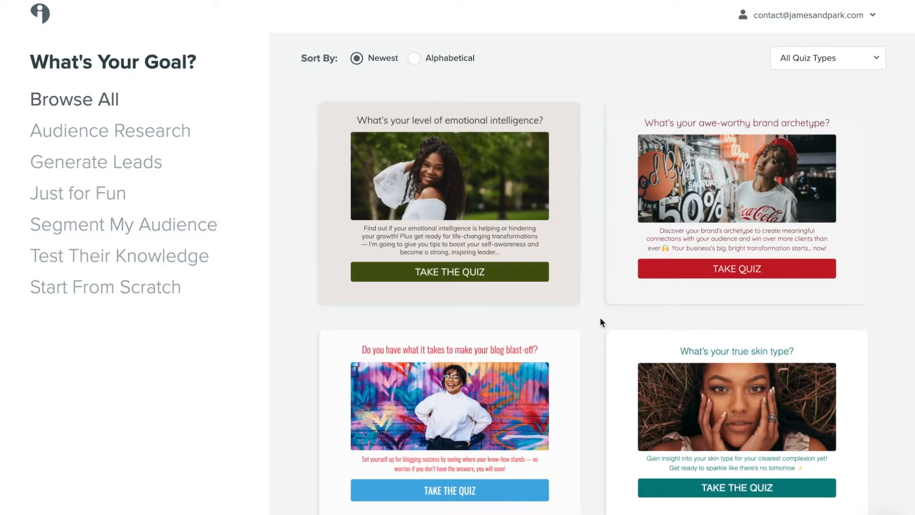
- Browse all quiz templates and narrow them to the Generate Leads goal
scroll(601, 322, "down", 5)
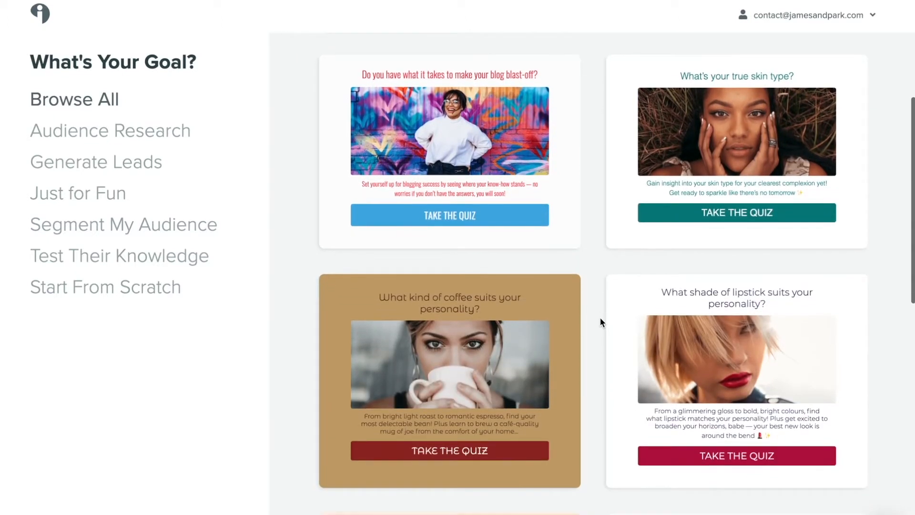
scroll(600, 318, "down", 5)
scroll(601, 318, "down", 2)
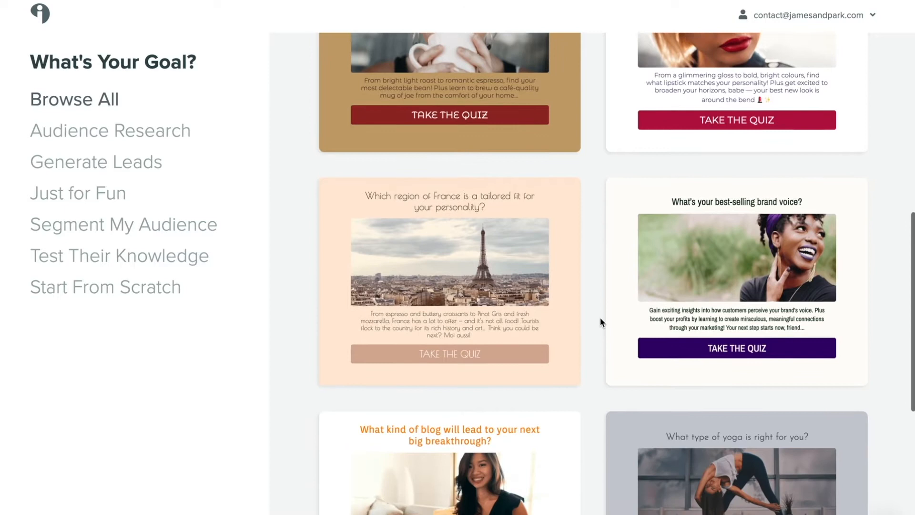
scroll(600, 318, "down", 6)
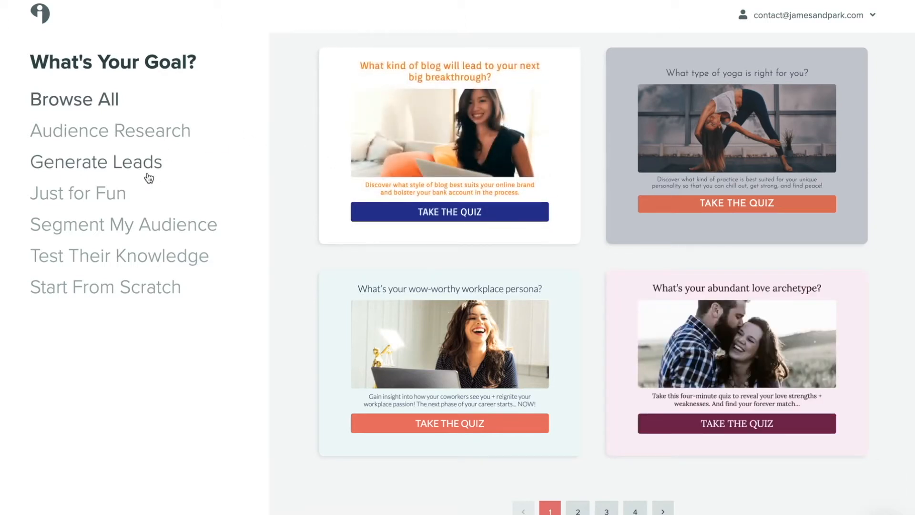
left_click(135, 167)
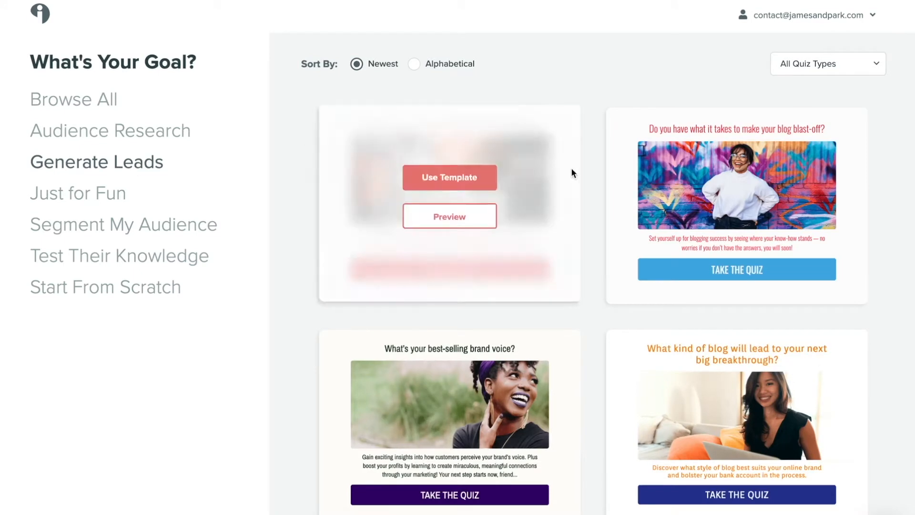
- Preview the questions of the "What's your digital marketing strength?" template and use it for the new quiz
scroll(591, 211, "down", 15)
scroll(591, 212, "down", 5)
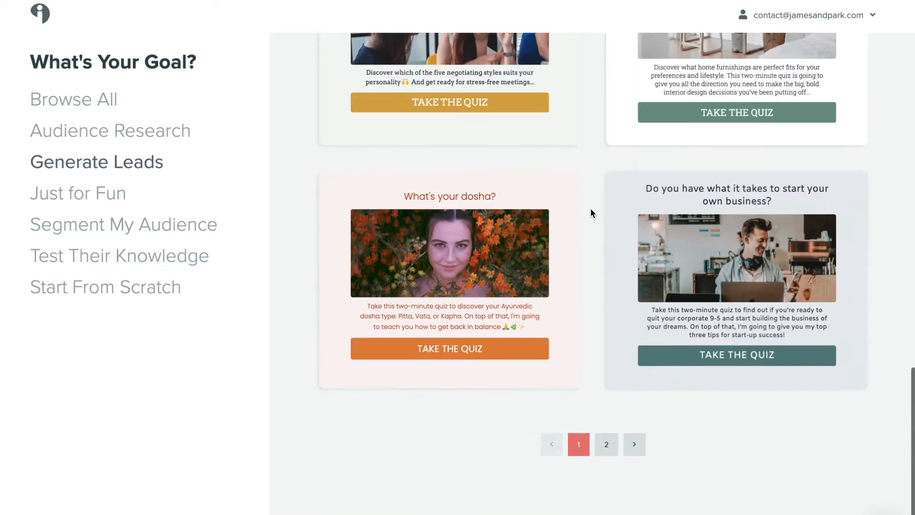
scroll(591, 213, "up", 20)
scroll(585, 339, "down", 5)
scroll(585, 334, "down", 4)
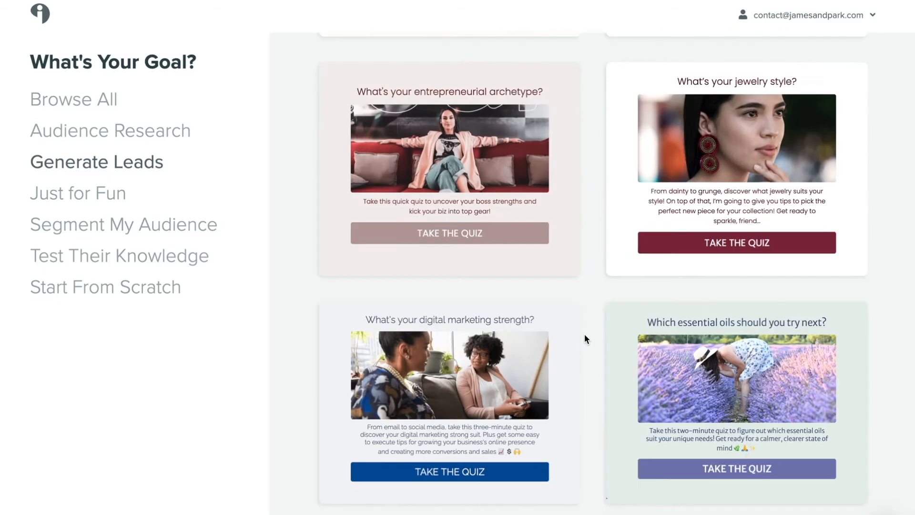
left_click(472, 417)
scroll(668, 359, "down", 3)
scroll(668, 359, "down", 10)
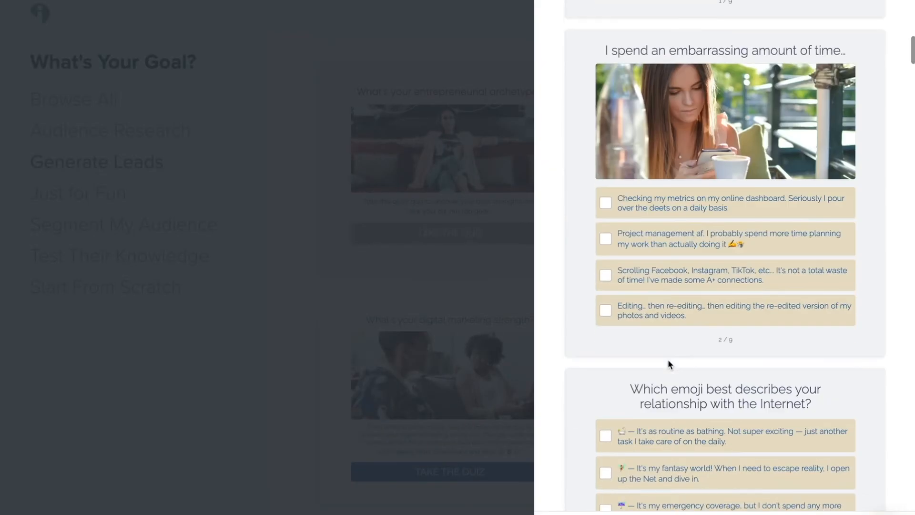
left_click(474, 373)
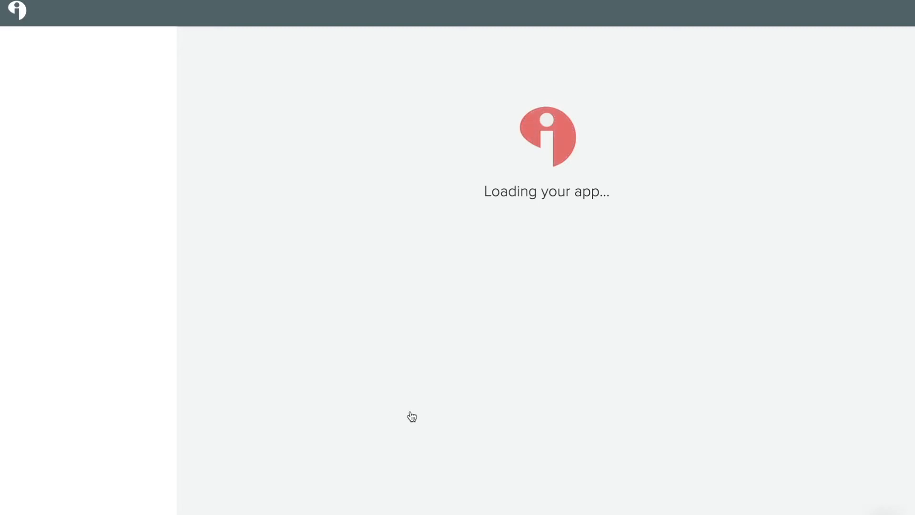
- Set the quiz's cover title to "What social media platform represents you best?"
type("What social ")
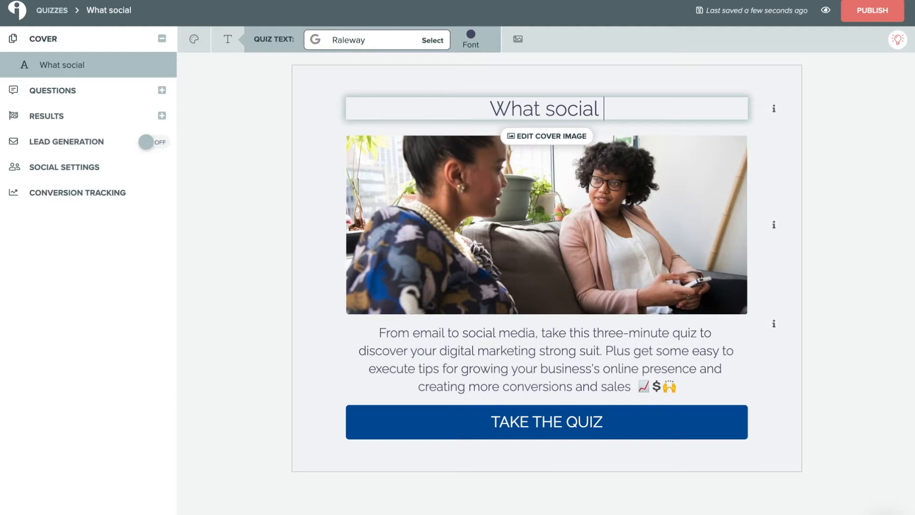
type("media platfr")
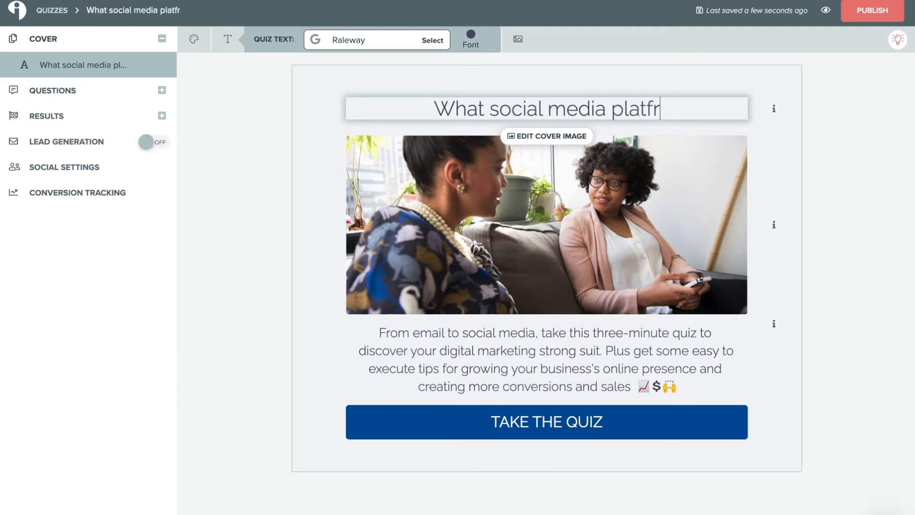
key("BackSpace")
type("orm r")
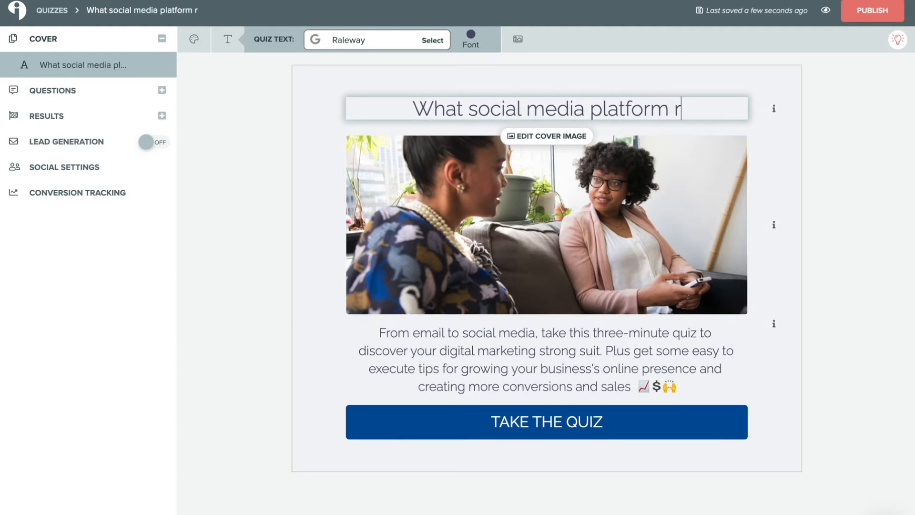
type("epresents you best?")
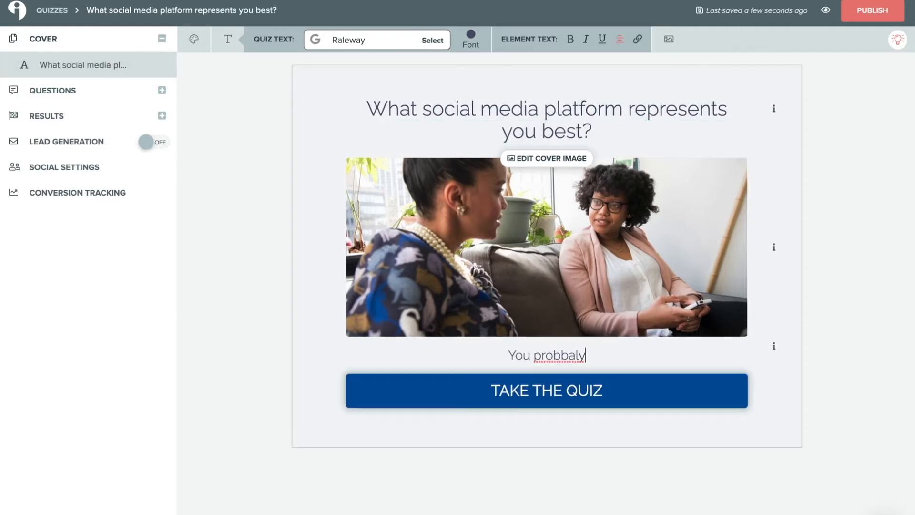
- Rewrite the cover description to begin "You probably know that social media is a non-negotiable in today's world of business..." and end "Find out here!"
key("BackSpace")
key("BackSpace")
key("BackSpace")
key("BackSpace")
type("abl")
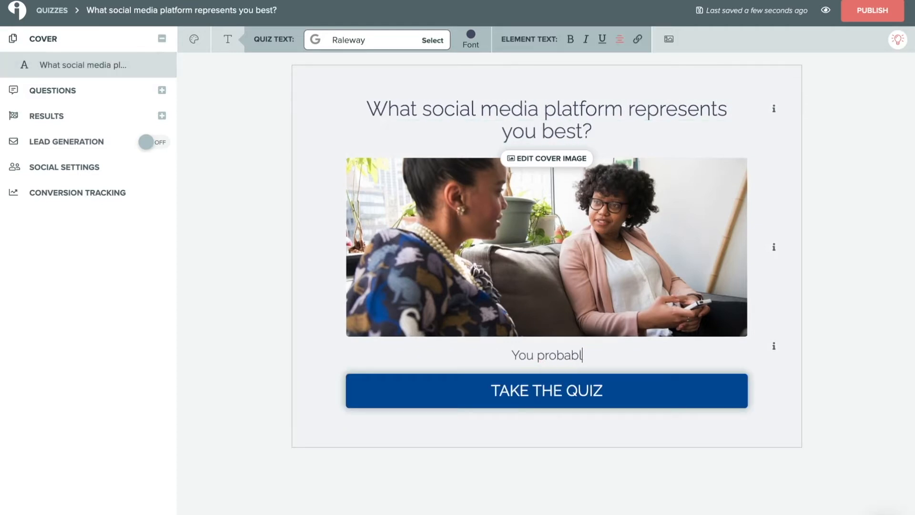
type("y know that social media is a ")
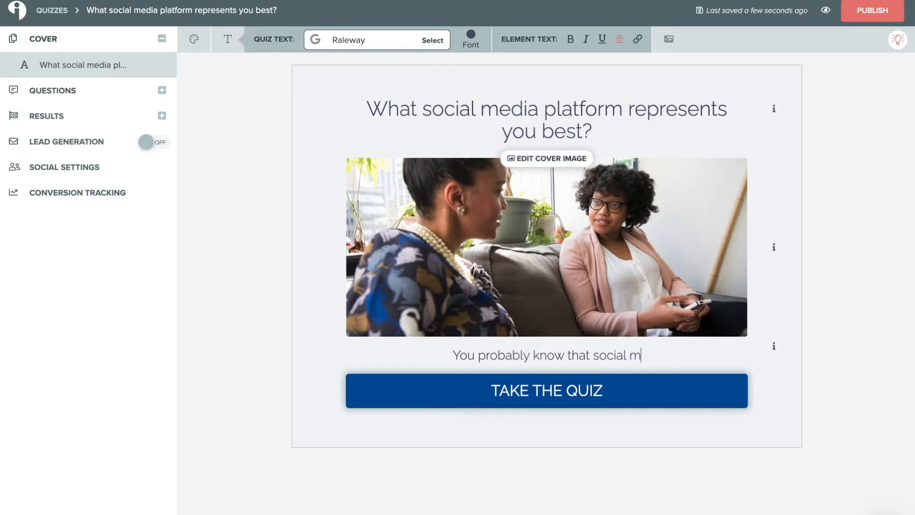
type("non-negotiable in")
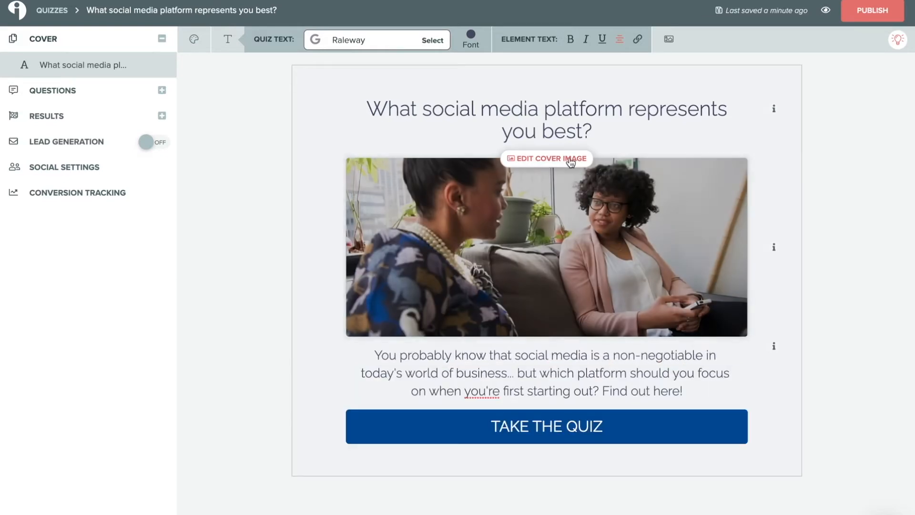
- Replace the cover image with the colorful SOCIAL MEDIA letters picture from an image search for "social media"
left_click(543, 160)
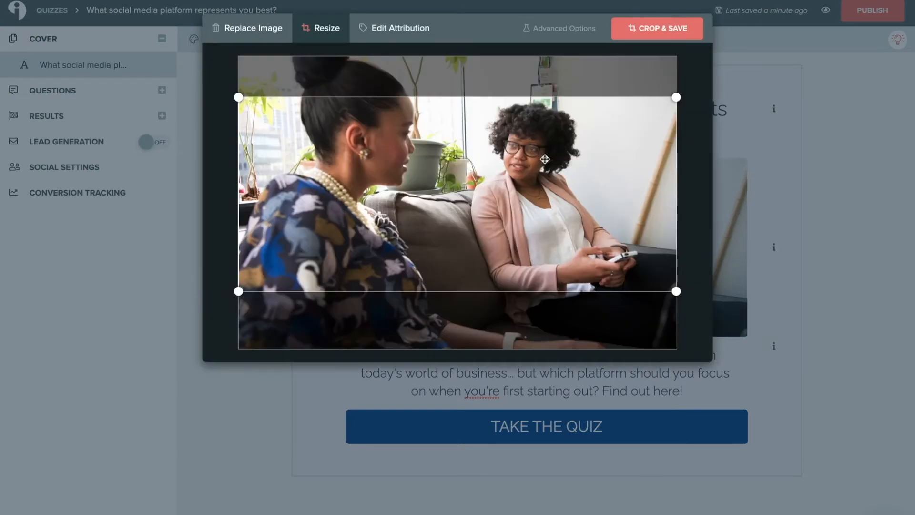
left_click_drag(559, 215, 553, 198)
left_click(260, 28)
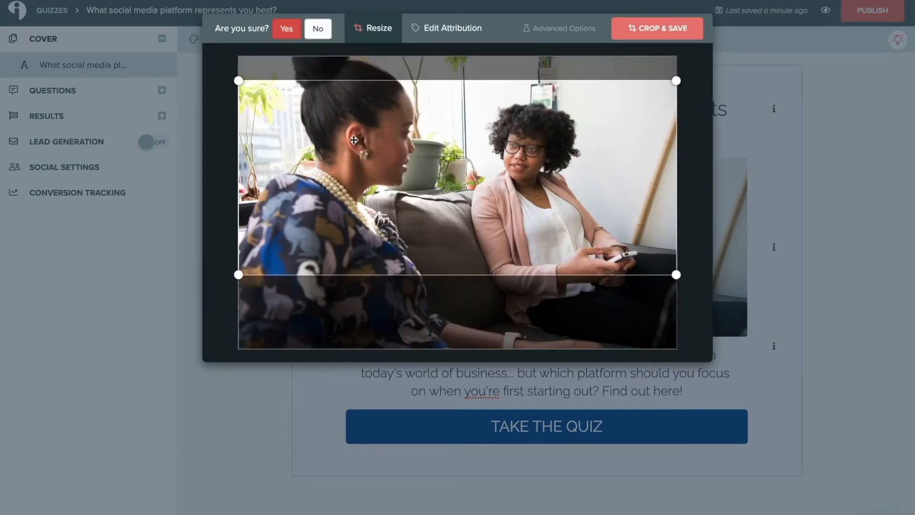
left_click(288, 28)
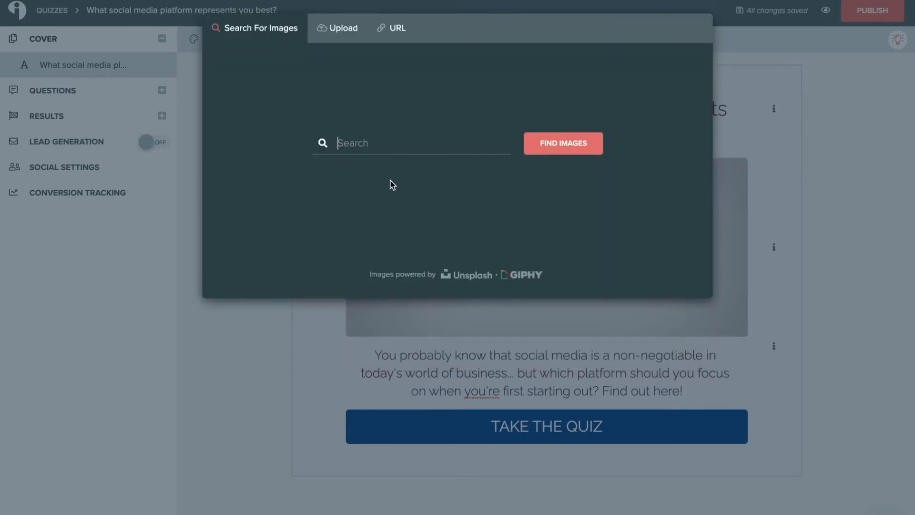
type("social media")
key("Return")
left_click(312, 95)
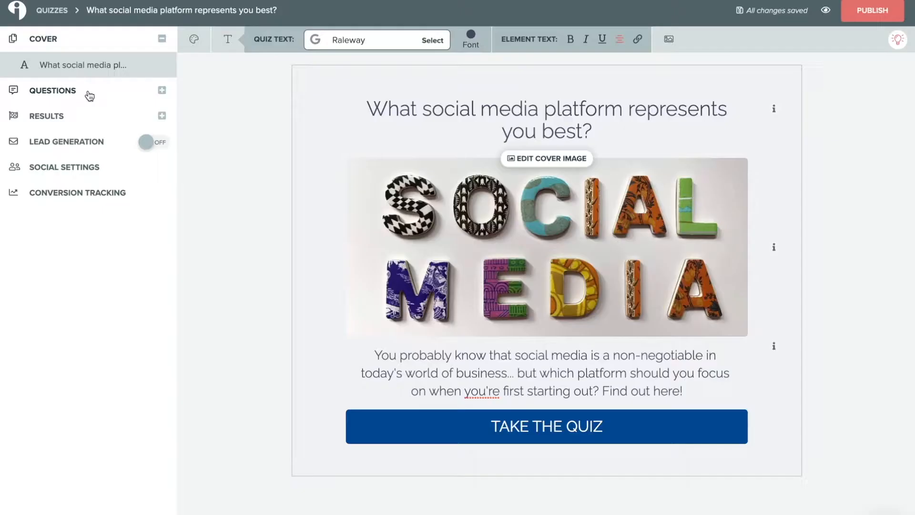
- Replace the first question's text with "How much time do you have each week to dedicate to social media management?"
left_click(86, 92)
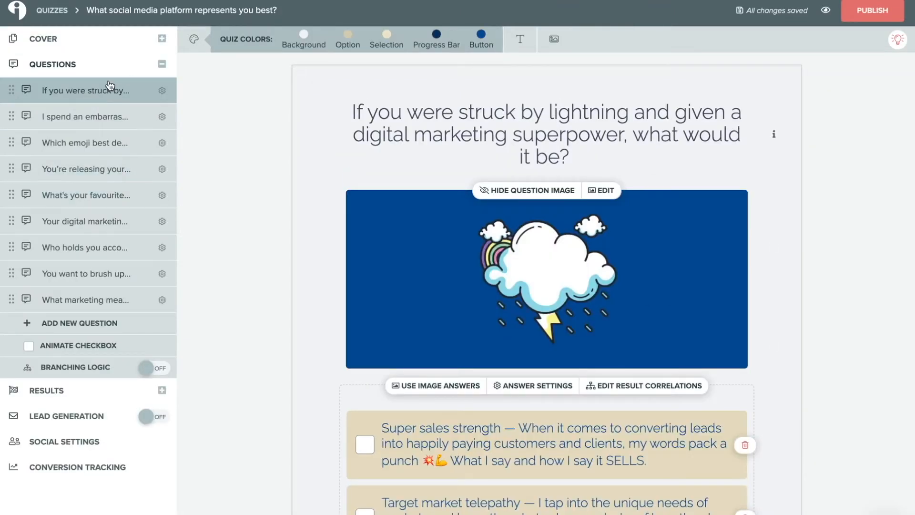
left_click(432, 134)
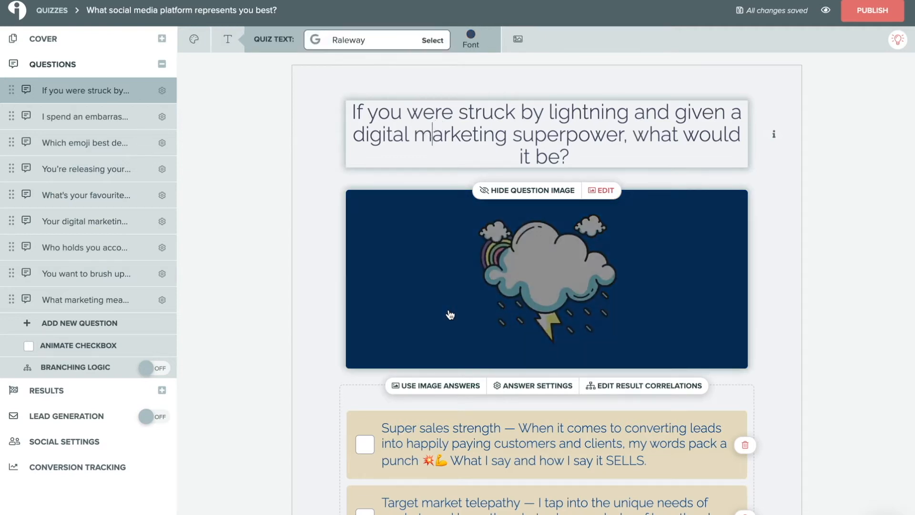
scroll(450, 314, "down", 2)
scroll(455, 215, "up", 2)
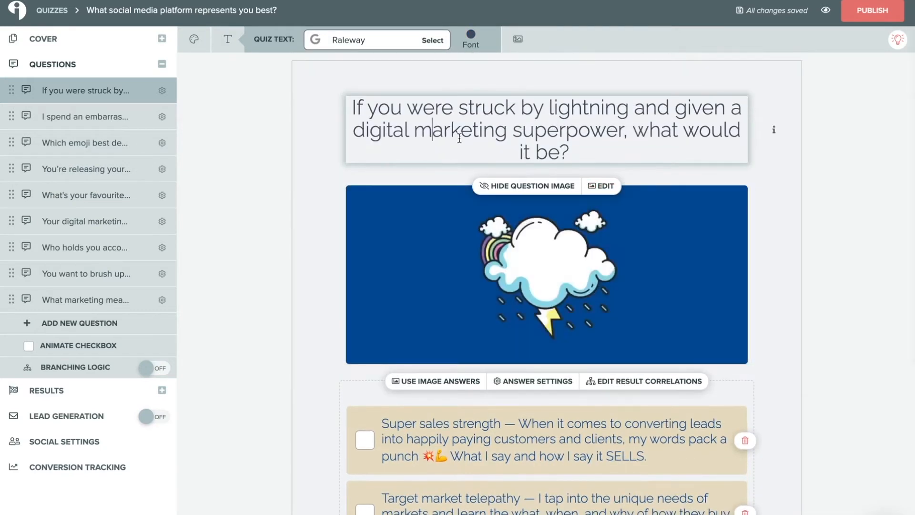
triple_click(457, 132)
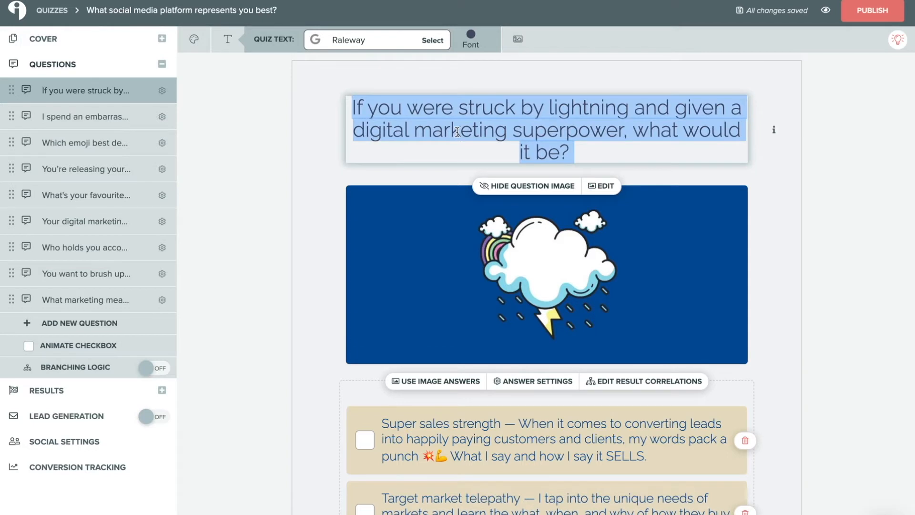
type("How much time do you have each week to dedicate to social media management?")
- Set the first question's answers to "Barely any", "About an hour", "A few hours per week" and "I'm willing to put in as much time as needed"
left_click(497, 429)
key("ctrl+a")
type("Bar")
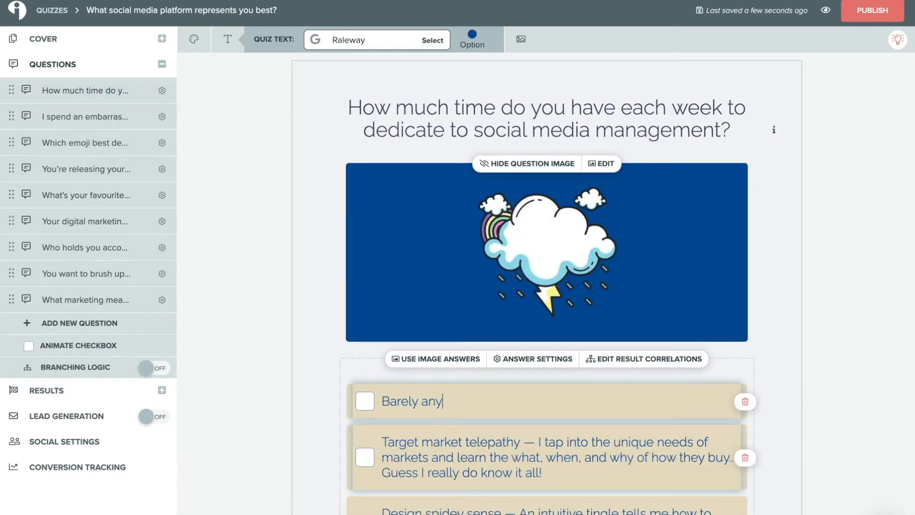
scroll(477, 405, "down", 2)
left_click(476, 391)
key("ctrl+a")
type("About")
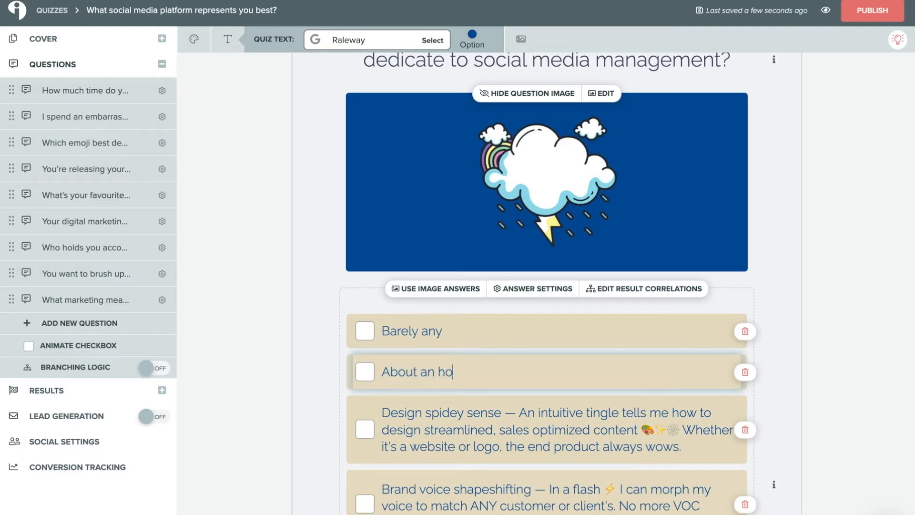
scroll(546, 286, "up", 2)
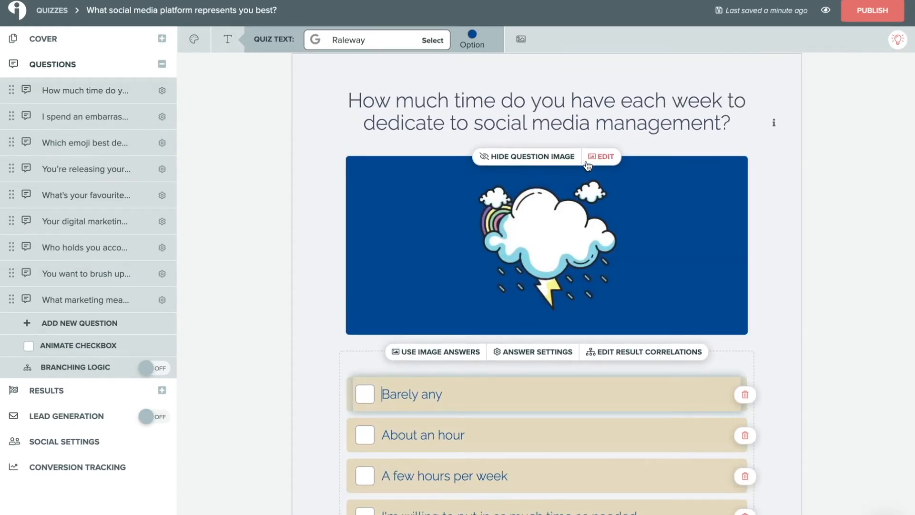
- Replace the first question's image with the alarm clock on a pink and mint background from an image search for "time"
left_click(563, 157)
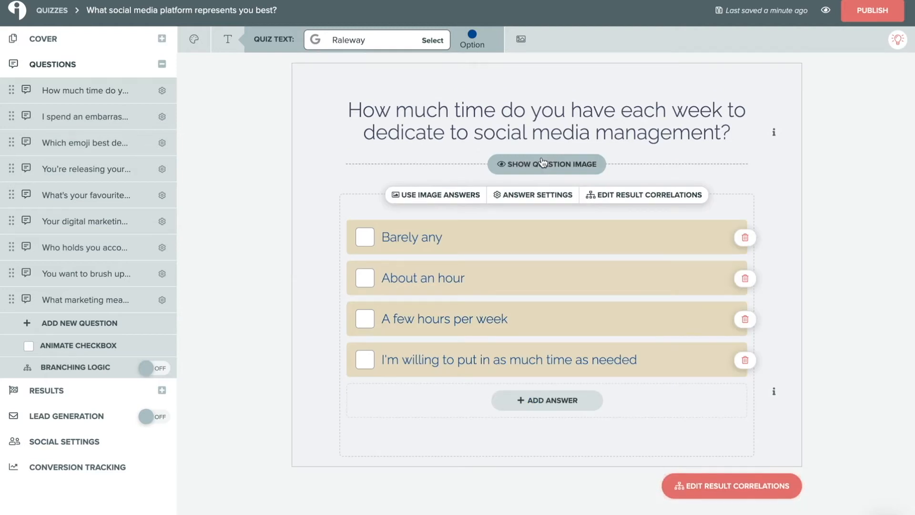
left_click(547, 162)
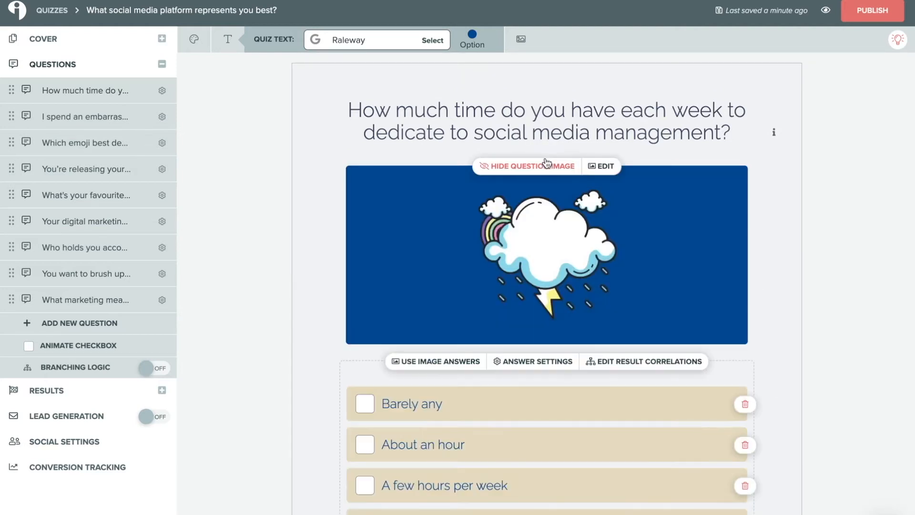
left_click(597, 168)
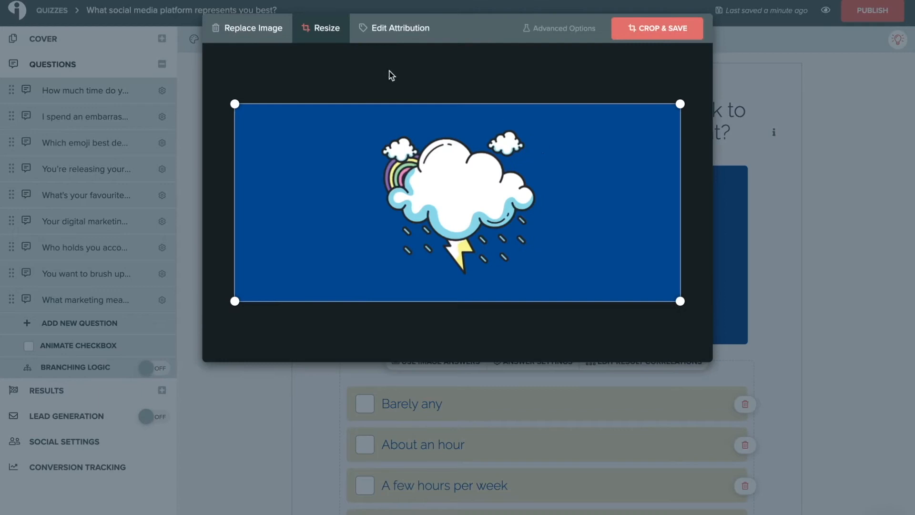
left_click(265, 33)
left_click(295, 28)
type("time")
key("Return")
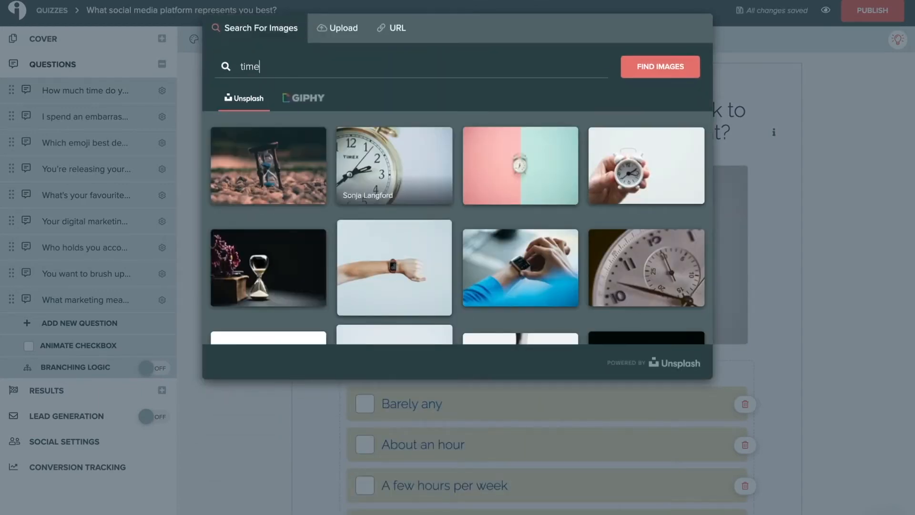
left_click(516, 173)
left_click(682, 30)
- Examine the available fonts and the font color options for the first question's text
left_click(467, 111)
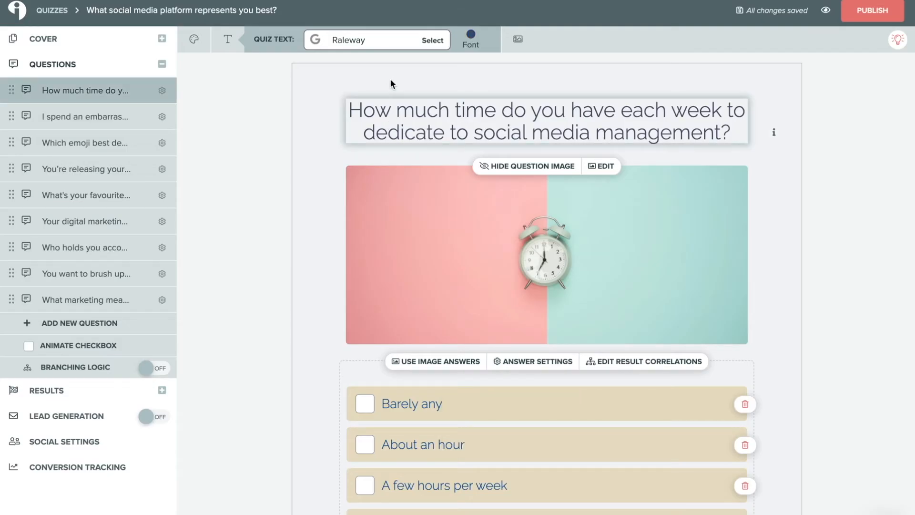
left_click(354, 33)
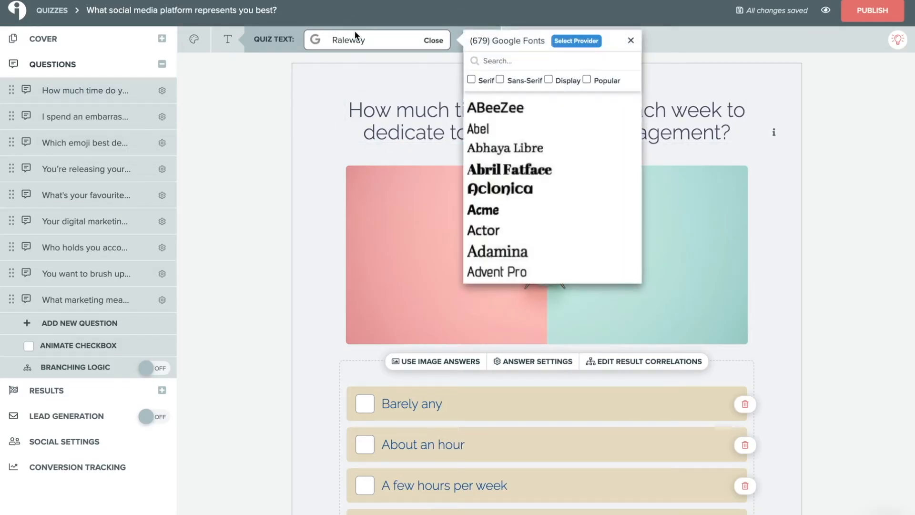
left_click(355, 30)
left_click(471, 37)
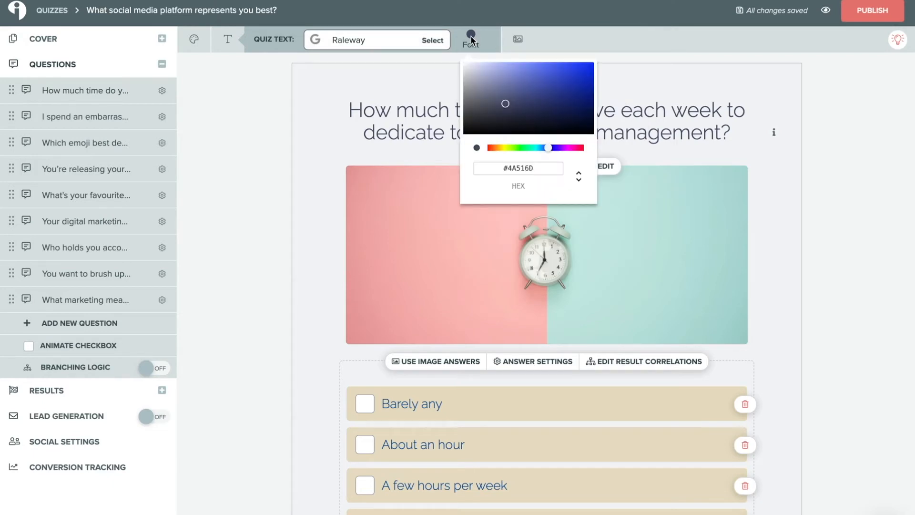
left_click(471, 37)
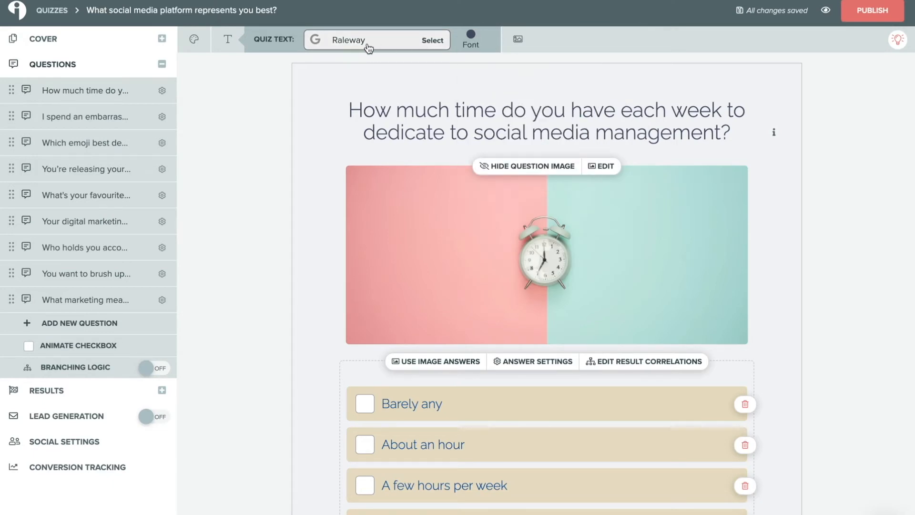
- Change the quiz's answer option color to pink, RGB 229, 176, 177
left_click(193, 41)
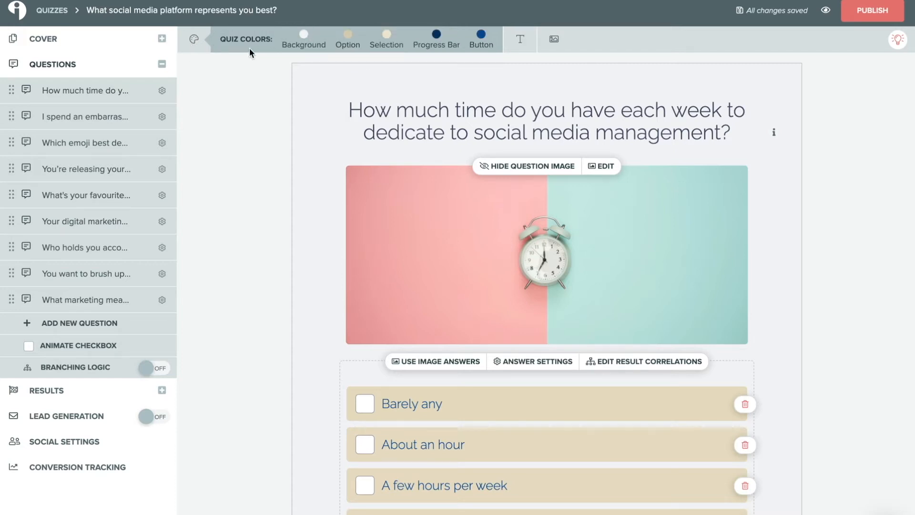
left_click(348, 34)
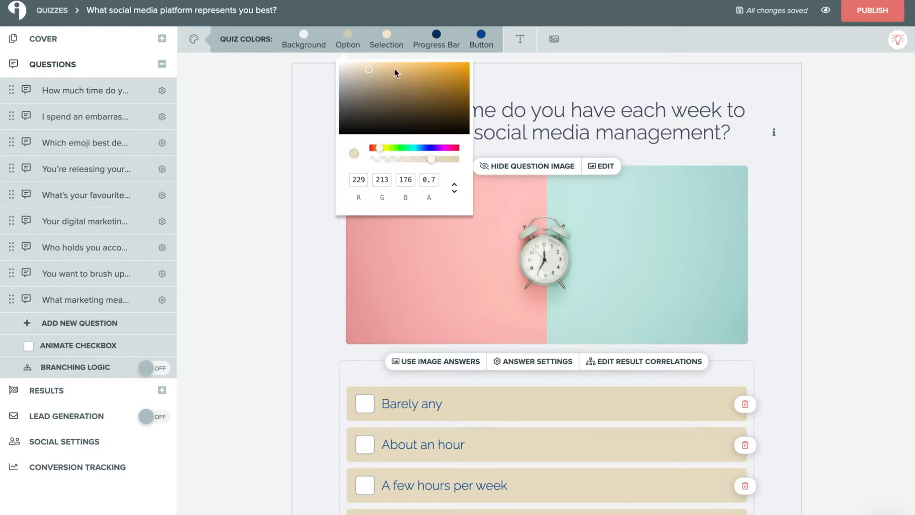
left_click(429, 148)
left_click_drag(429, 148, 461, 150)
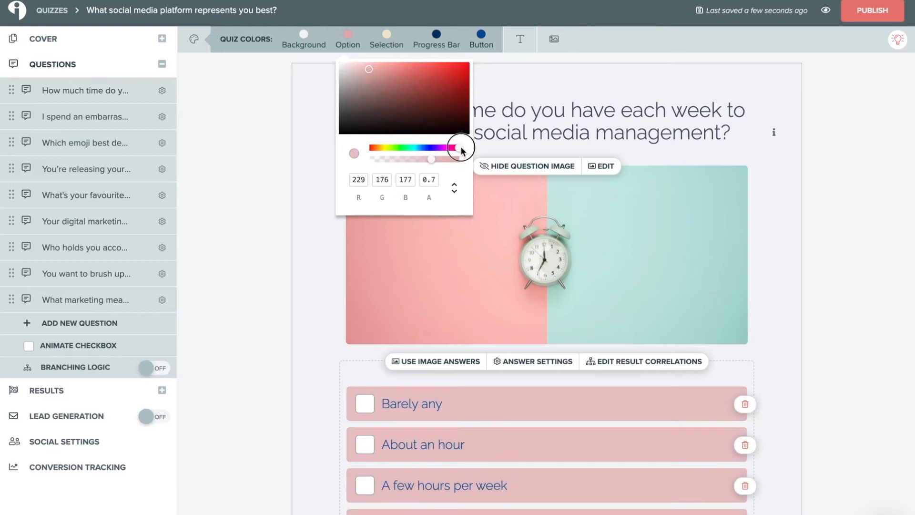
- Change the first result's title to "You should focus on... Twitter!"
left_click(48, 390)
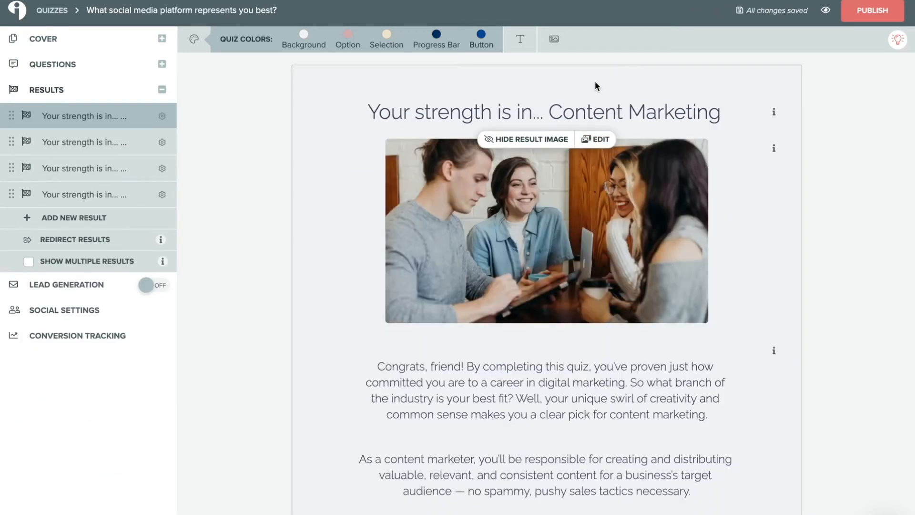
left_click(552, 106)
triple_click(518, 107)
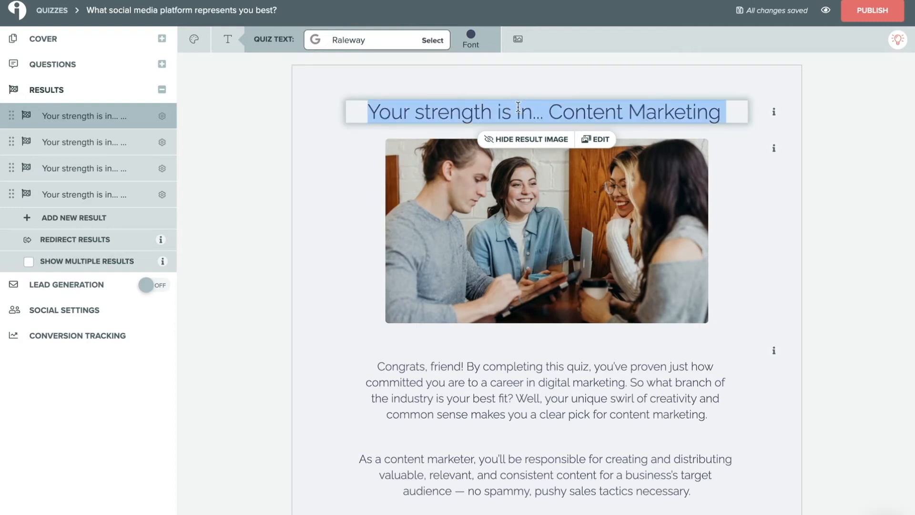
type("You should f")
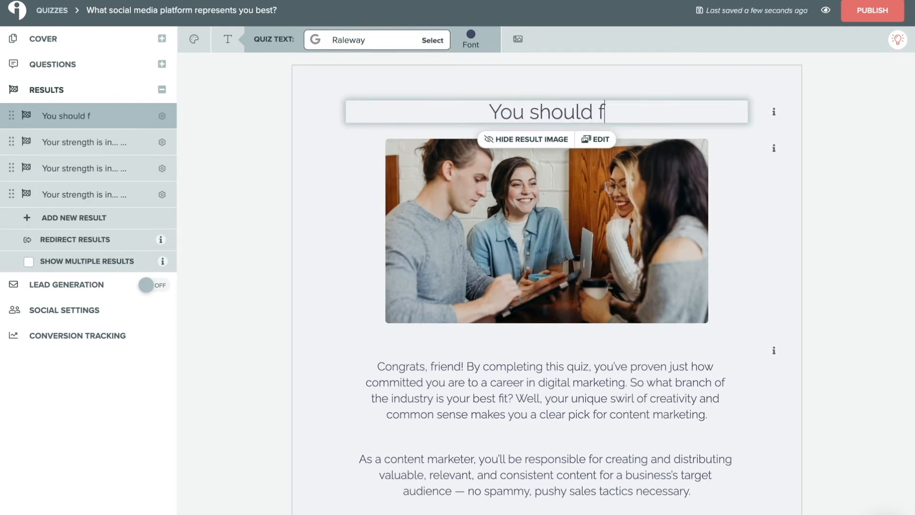
type("ocus on... Twitt")
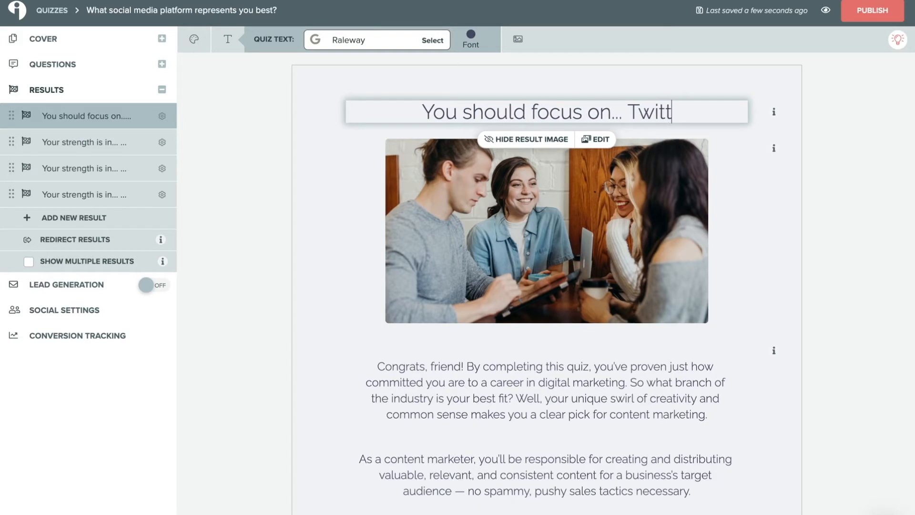
type("er!")
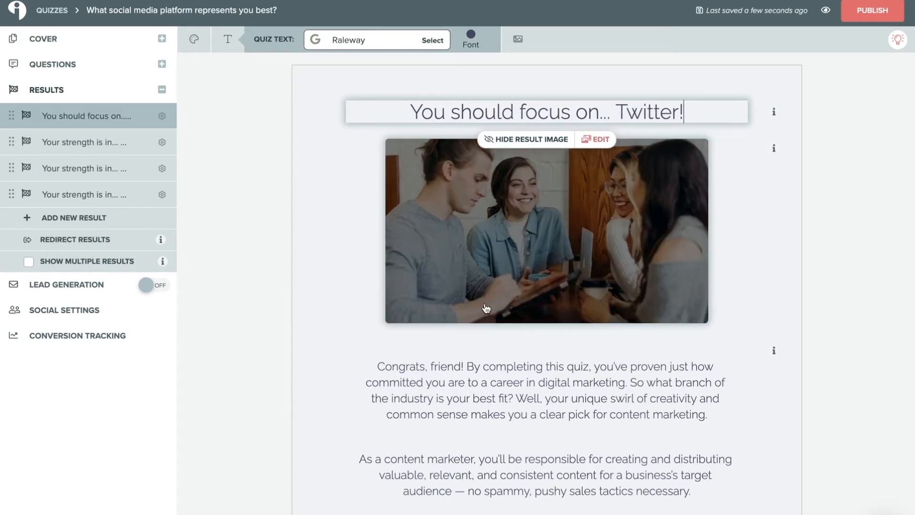
- Start replacing the Twitter result's image by searching for "twitter" among the GIPHY images
left_click(591, 140)
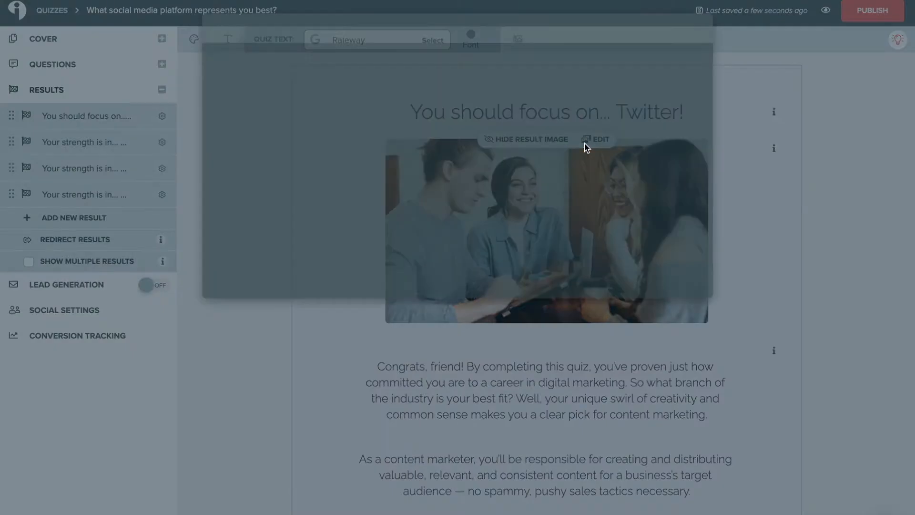
left_click(253, 29)
left_click(288, 27)
type("twitter")
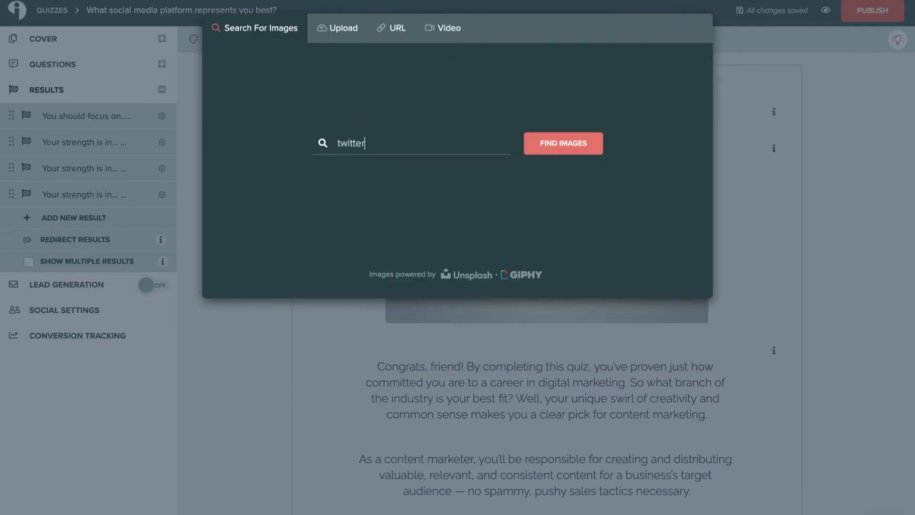
key("Return")
left_click(315, 94)
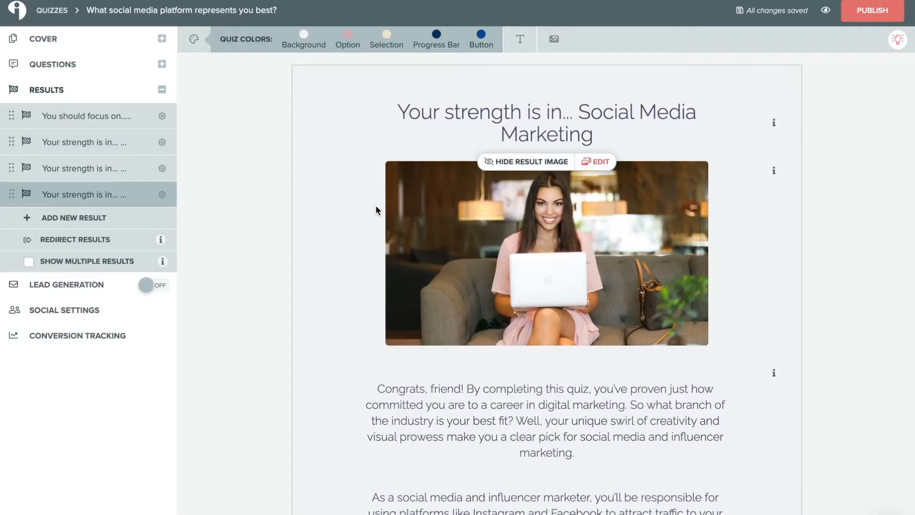
- Review the Social Media Marketing result's description and the options for redirecting quiz results to web pages
scroll(375, 209, "down", 10)
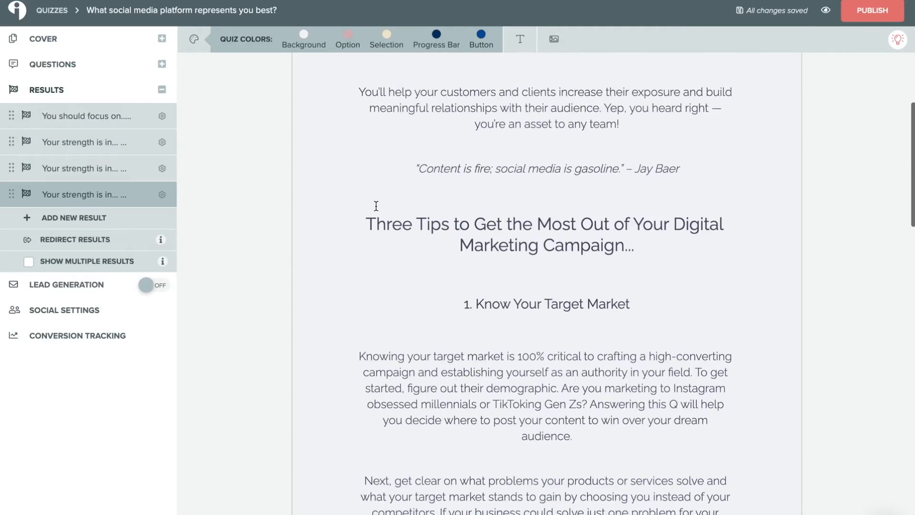
scroll(375, 210, "up", 11)
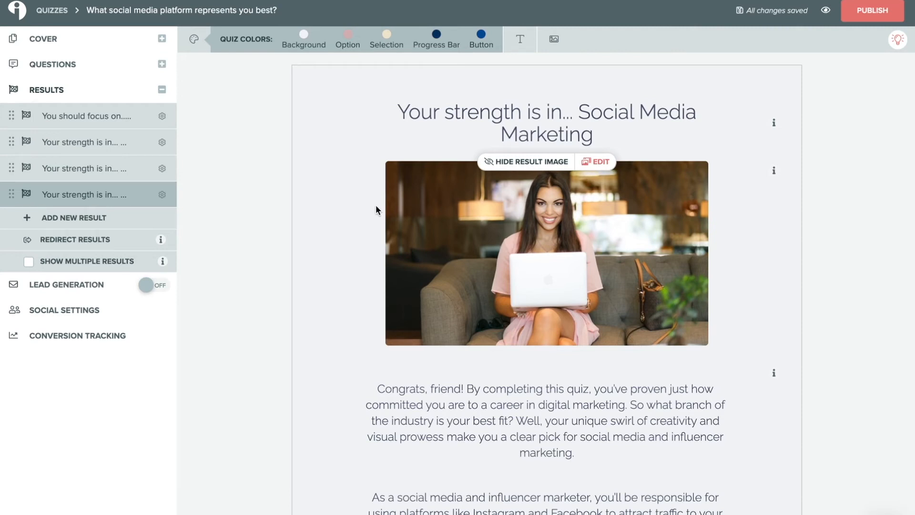
left_click(101, 240)
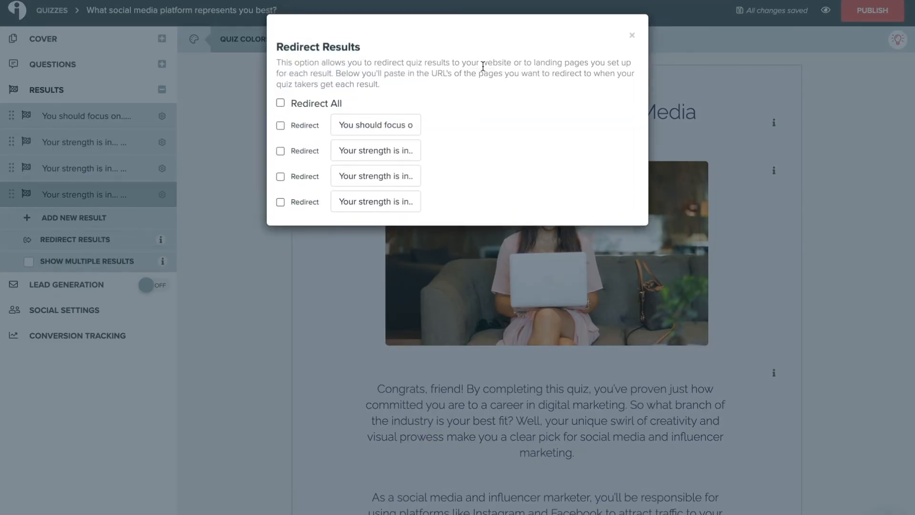
left_click(633, 36)
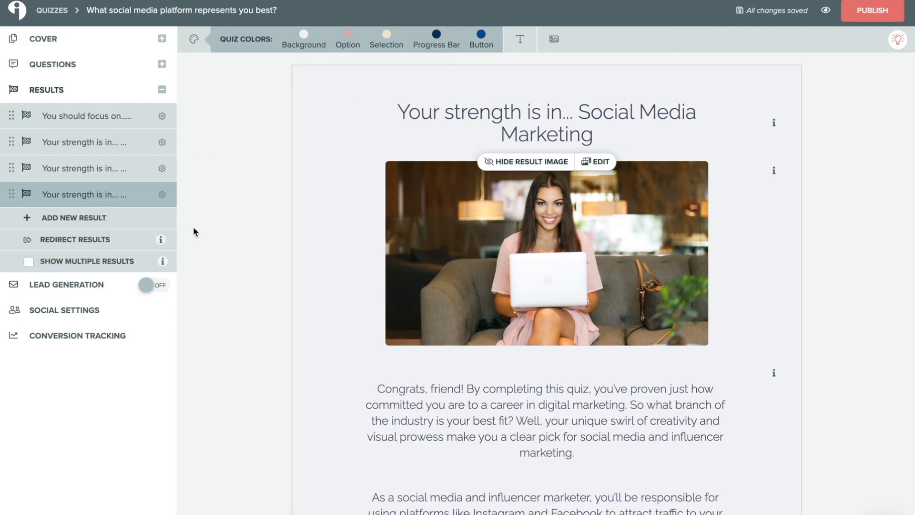
- Turn on lead generation and add First Name to the opt-in form's contact fields
left_click(87, 284)
left_click(146, 286)
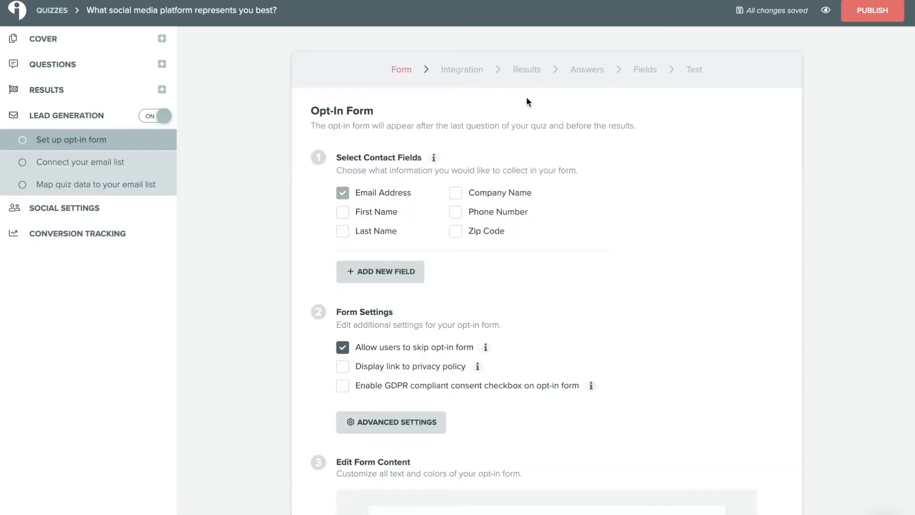
scroll(526, 102, "down", 1)
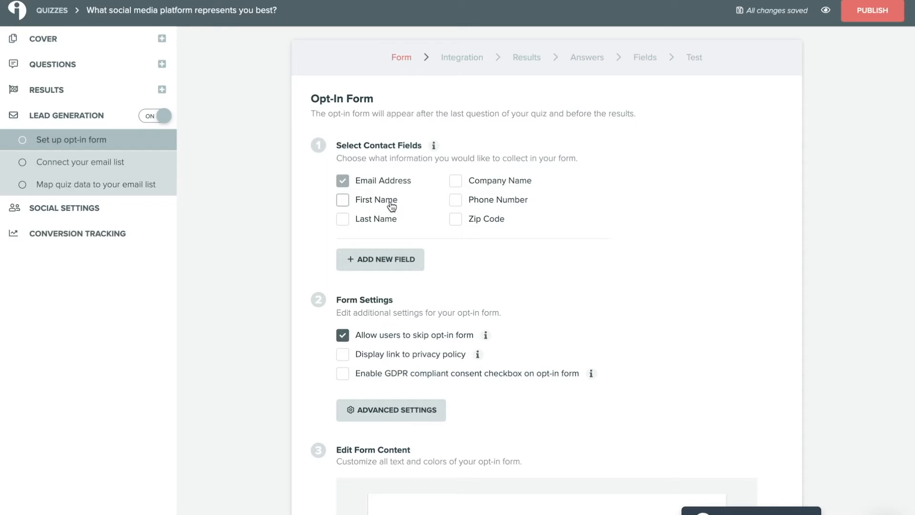
left_click(391, 207)
- Try displaying a privacy policy link on the opt-in form with the URL yourwebsite.com/privacy
scroll(511, 286, "down", 2)
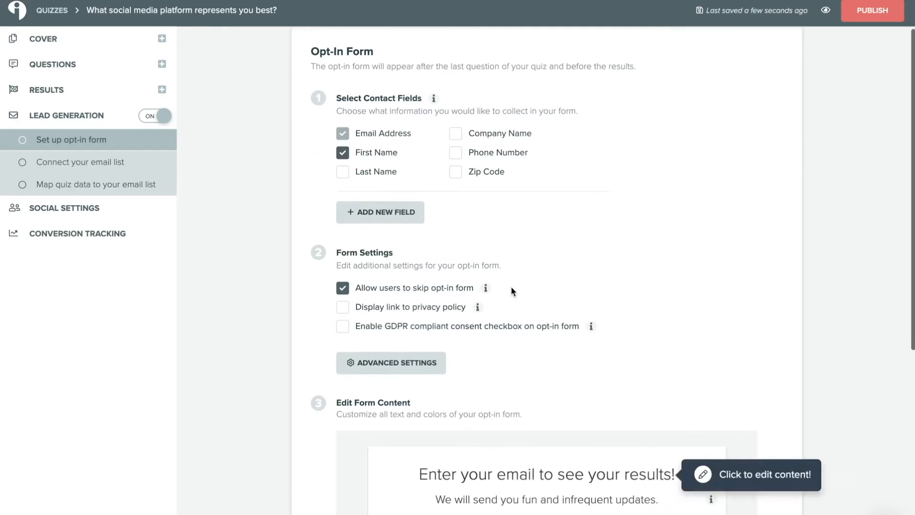
mouse_move(485, 228)
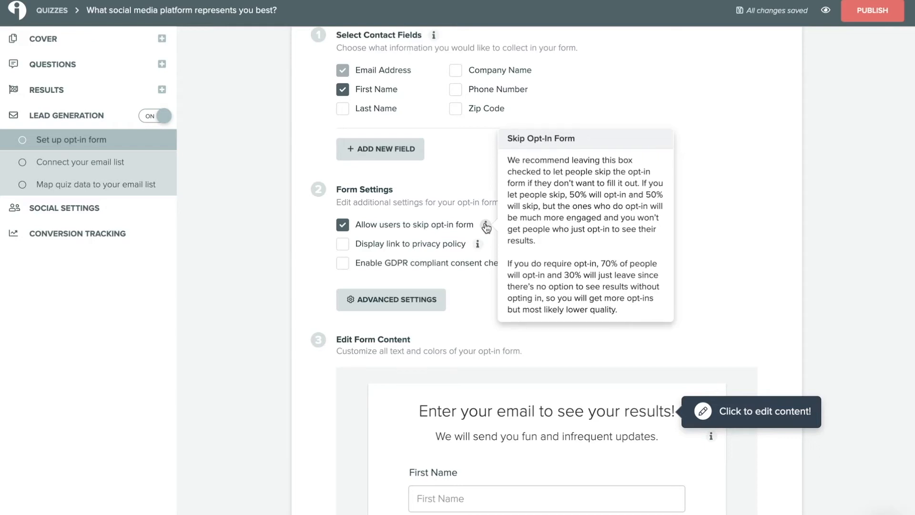
mouse_move(479, 244)
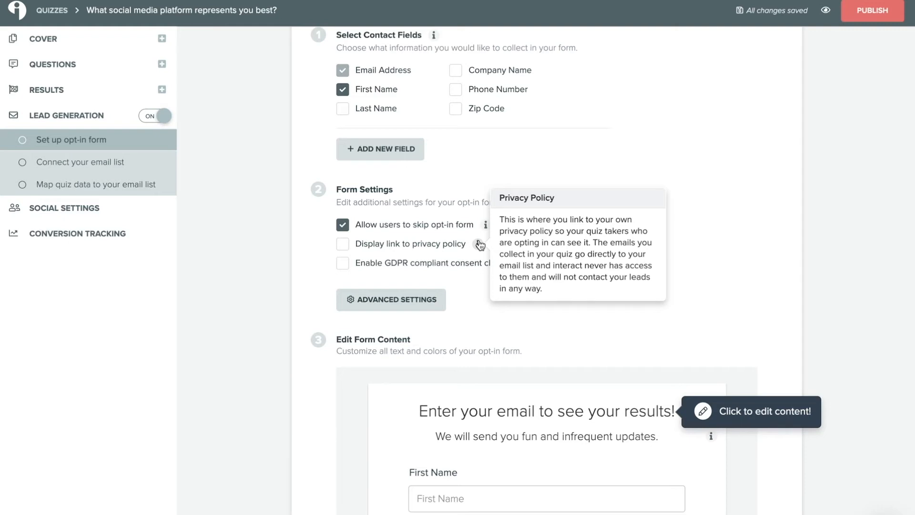
left_click(388, 244)
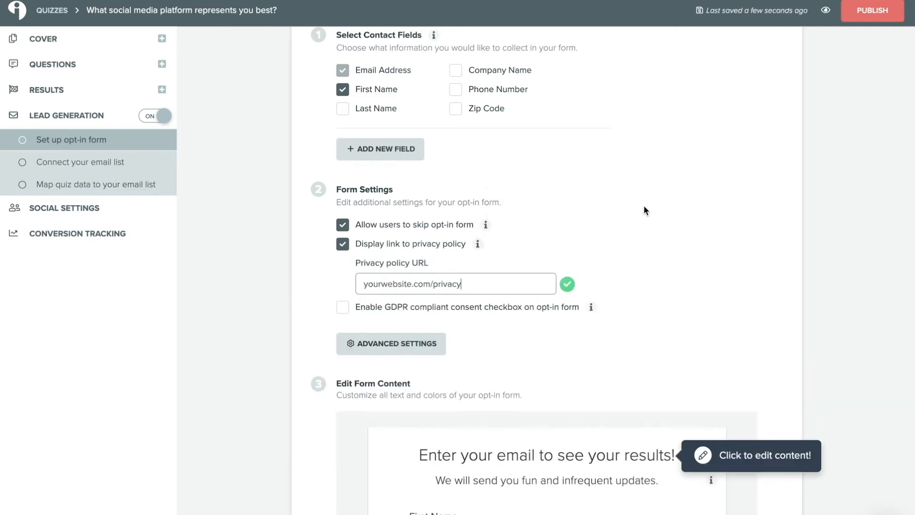
key("ctrl+a")
key("BackSpace")
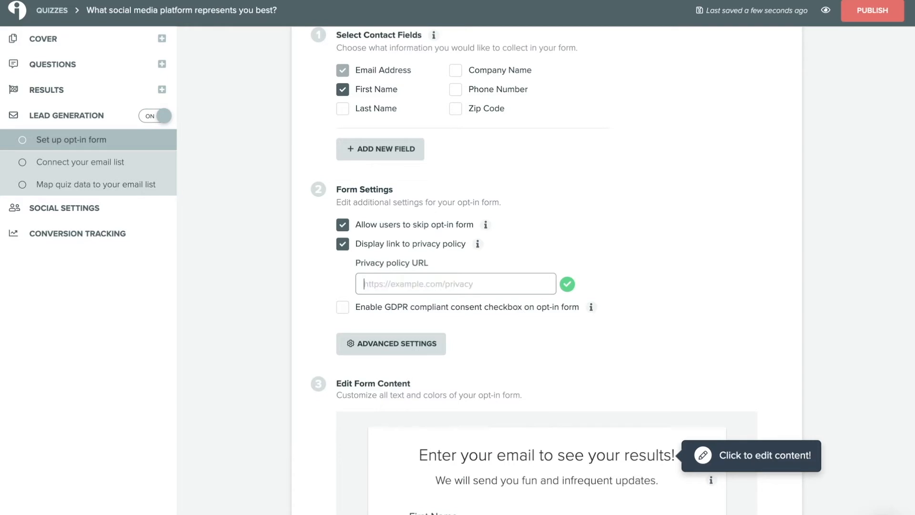
left_click(342, 244)
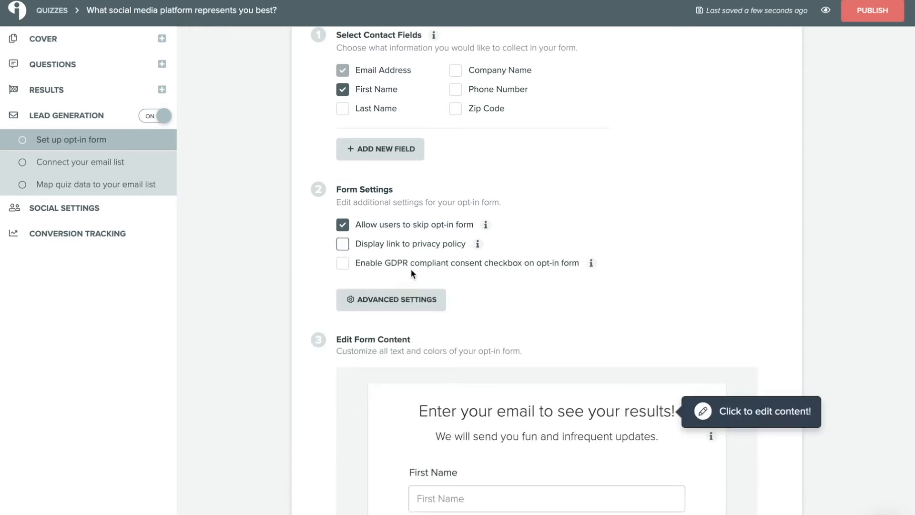
- Enable the opt-in form's GDPR compliant consent checkbox and set the email address error message to "Howdy partner, that email is incorrect! Want to try again?"
mouse_move(593, 265)
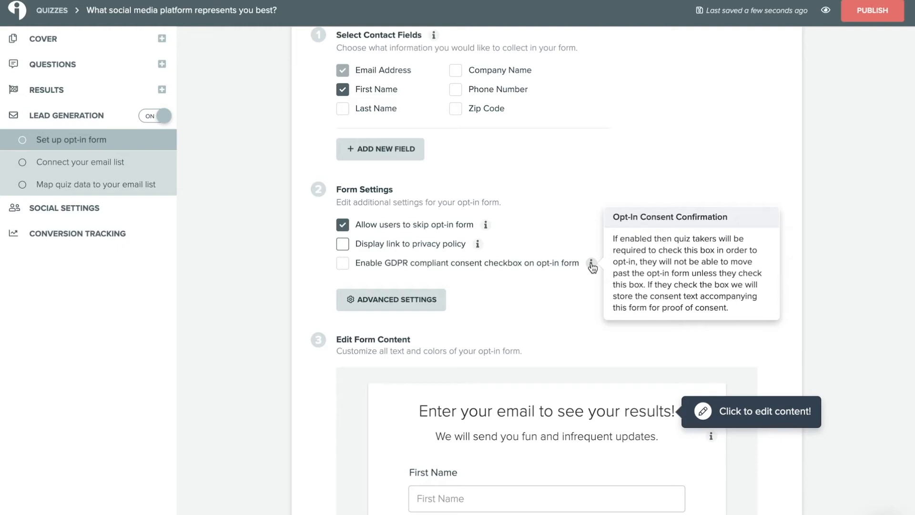
left_click(342, 263)
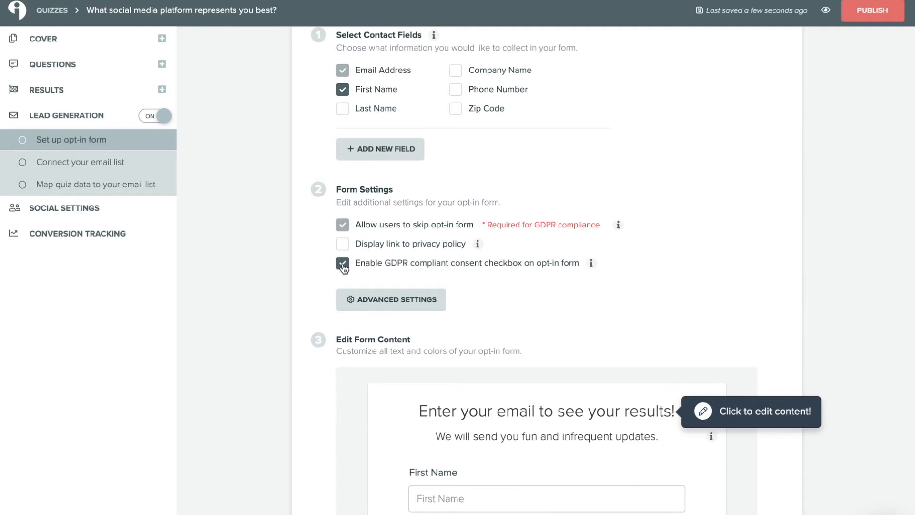
left_click(395, 302)
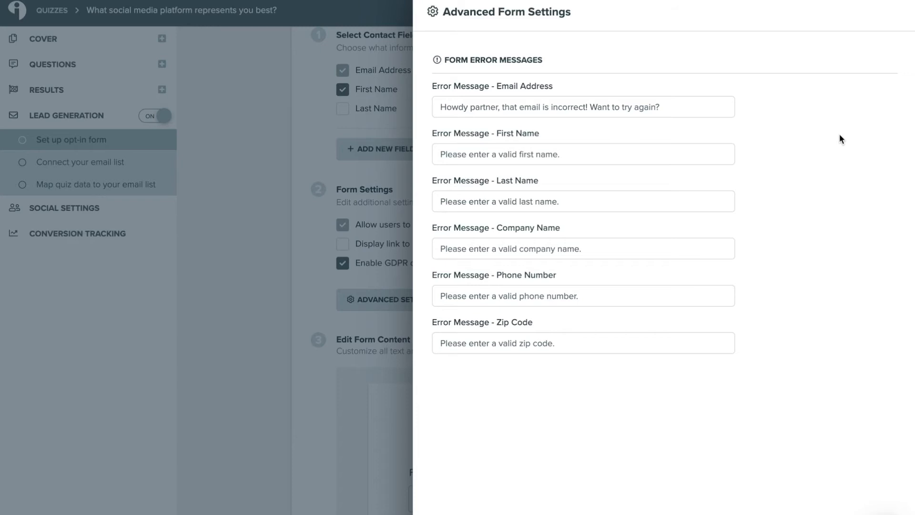
left_click(296, 315)
scroll(380, 400, "down", 6)
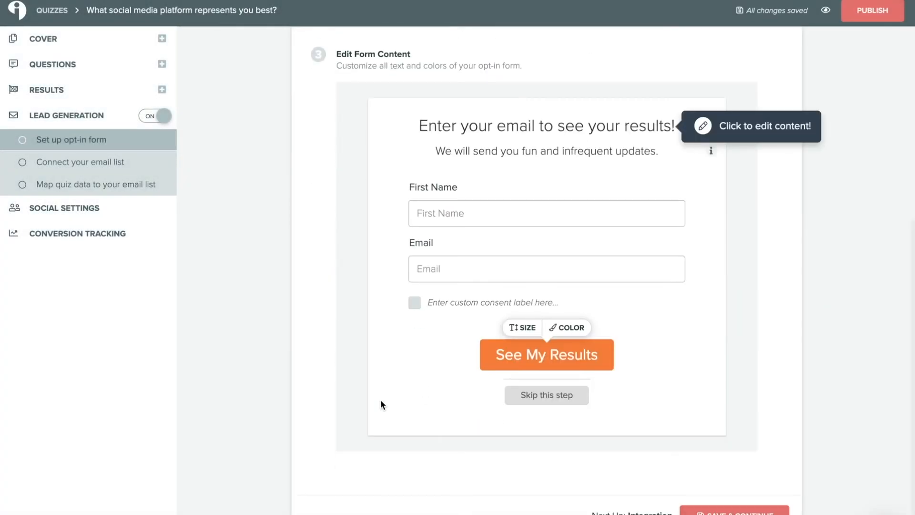
- Try a custom consent label on the opt-in form reading "I consent to receiving emails from YOUR BUSINESS etc etc etc"
scroll(435, 333, "up", 5)
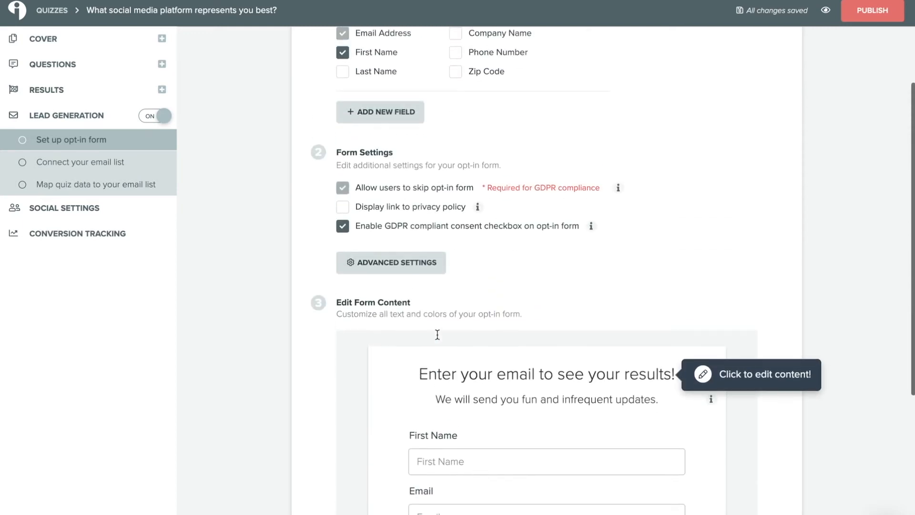
scroll(436, 333, "down", 2)
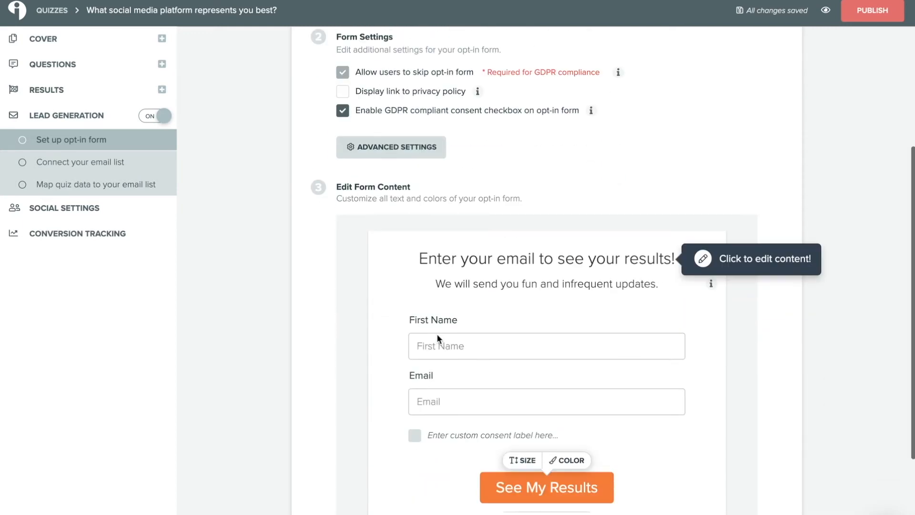
left_click(430, 437)
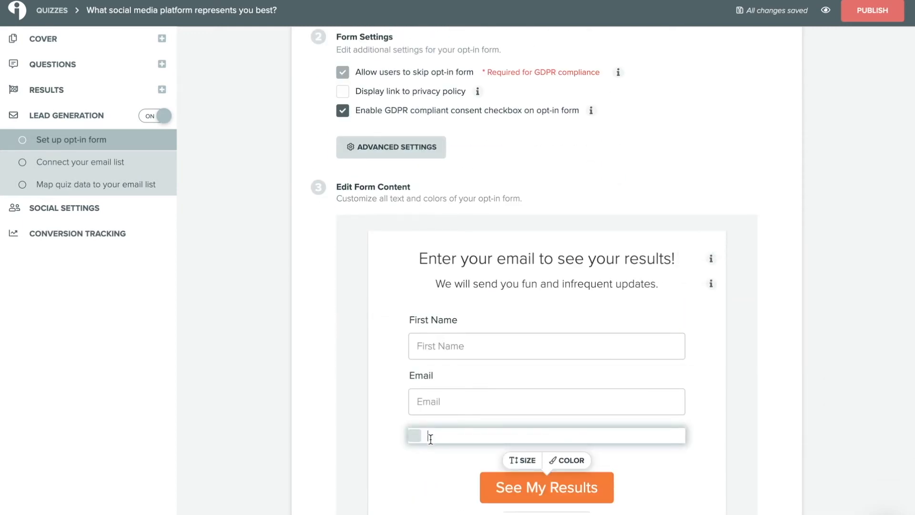
left_click(344, 111)
left_click(344, 110)
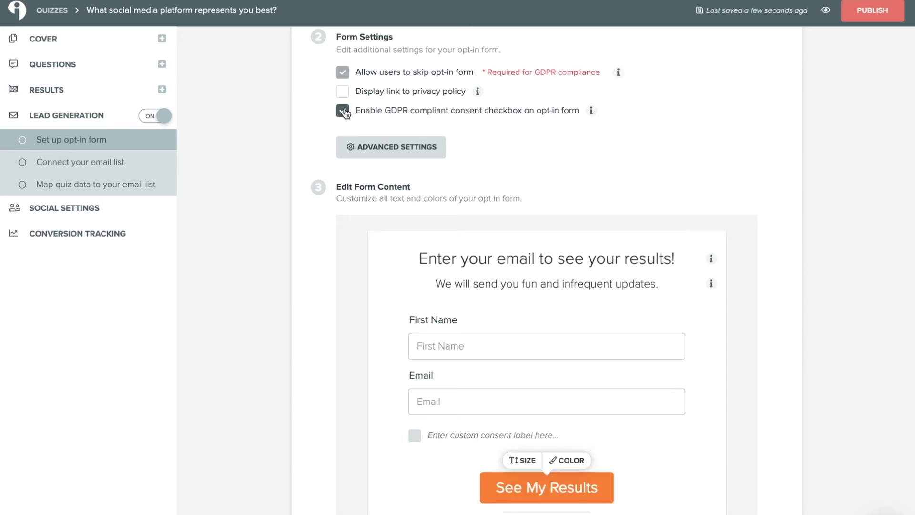
left_click(344, 111)
left_click(345, 111)
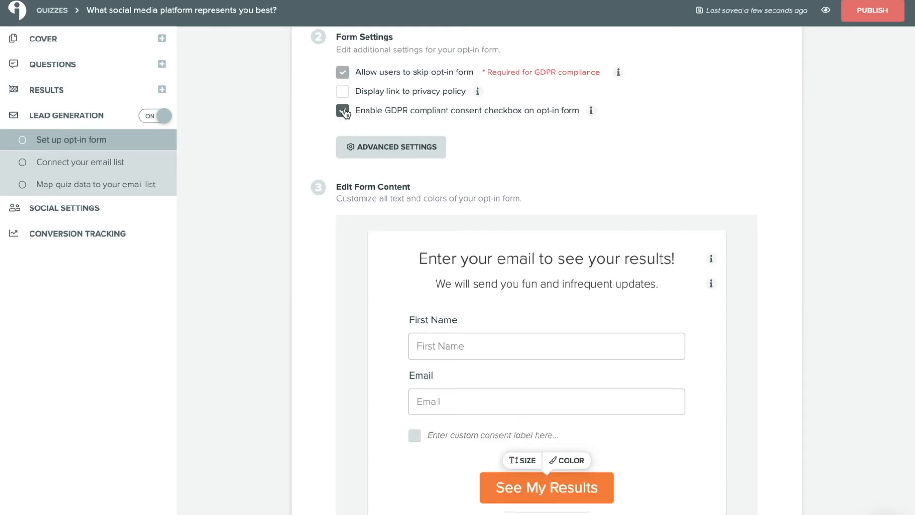
left_click(436, 438)
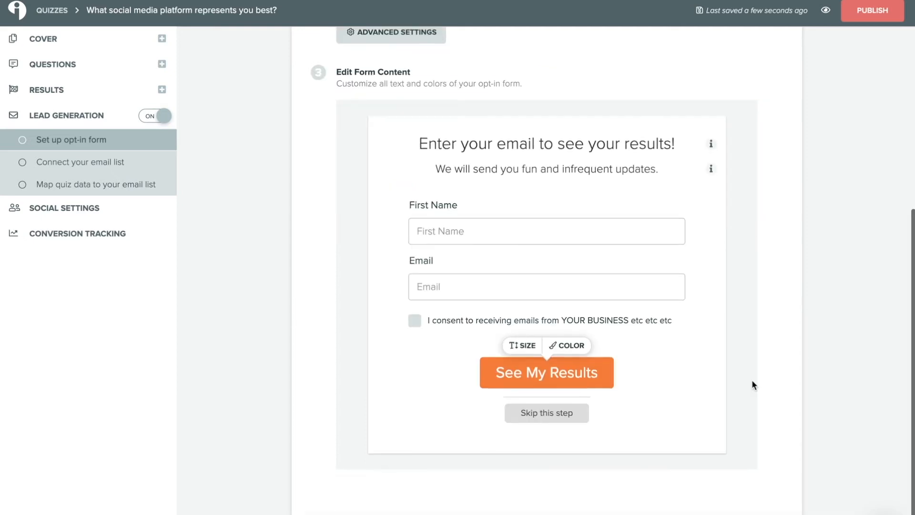
- Disable the opt-in form's GDPR compliant consent checkbox and set the See My Results button's font size to 16 px
scroll(753, 383, "up", 2)
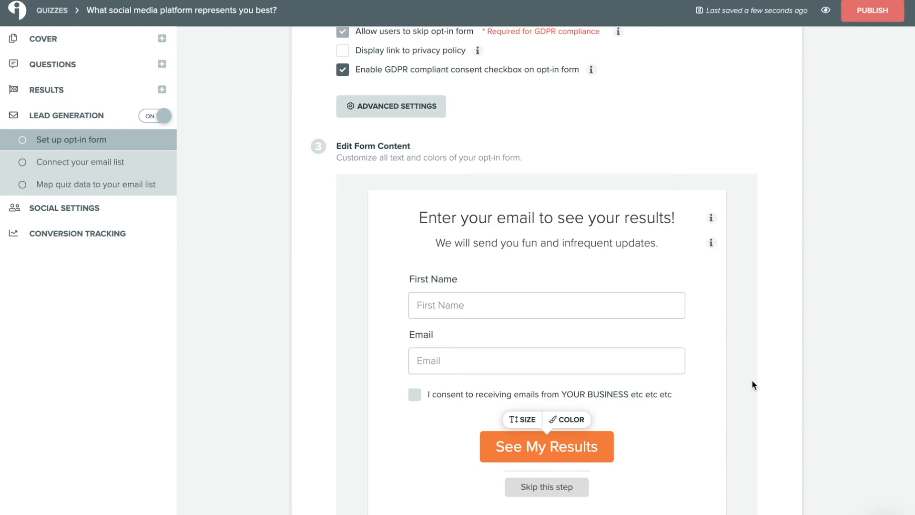
left_click(342, 69)
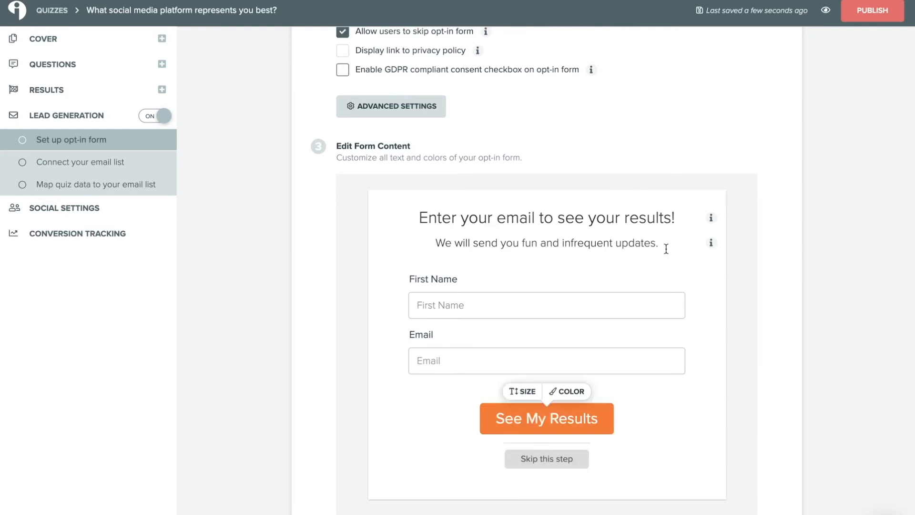
scroll(669, 267, "down", 1)
left_click(524, 354)
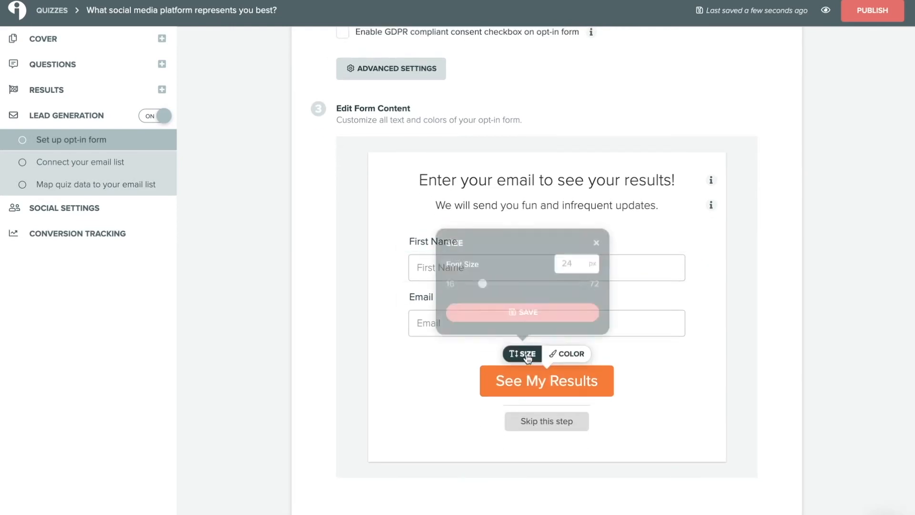
left_click_drag(483, 287, 455, 304)
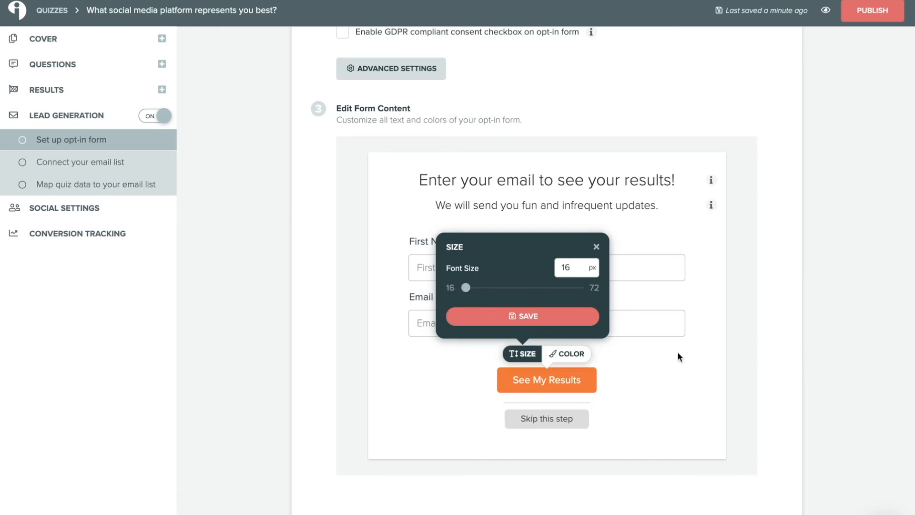
- Change the button color of the opt-in form's See My Results button
left_click(568, 355)
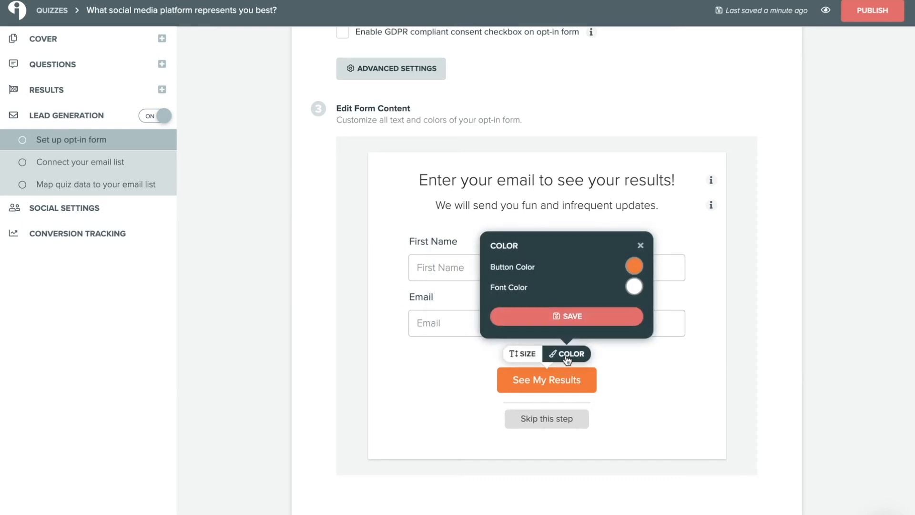
left_click(634, 265)
left_click_drag(621, 246, 590, 165)
left_click_drag(634, 233, 634, 237)
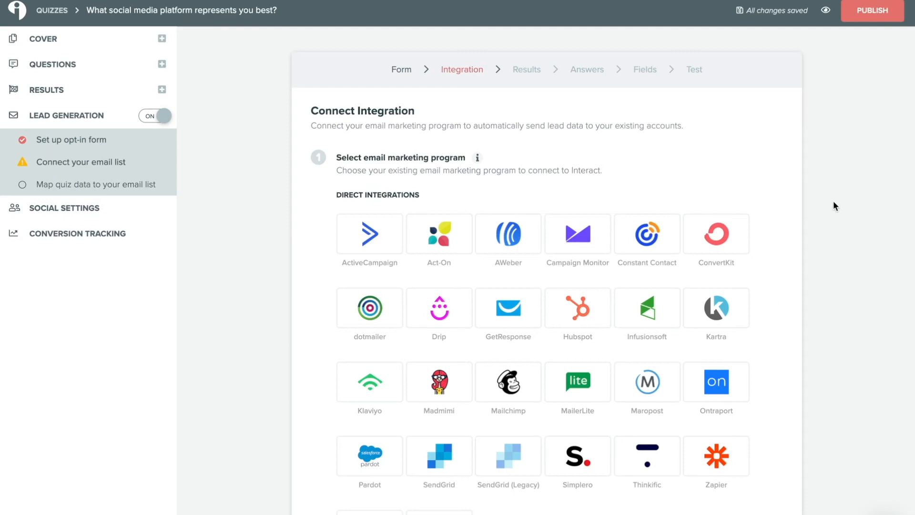
- Look through the available email marketing integrations, choose Mailchimp and authorize Interact to access the Mailchimp account
scroll(834, 205, "down", 2)
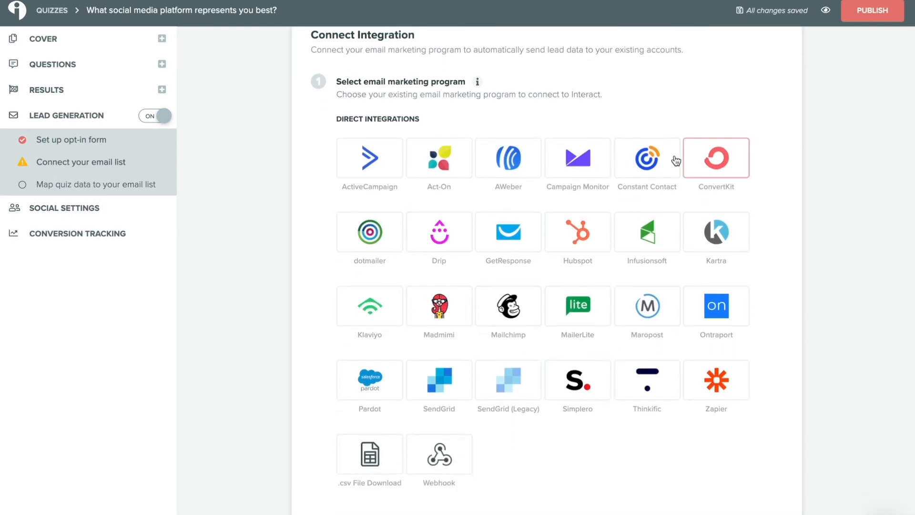
scroll(669, 158, "up", 1)
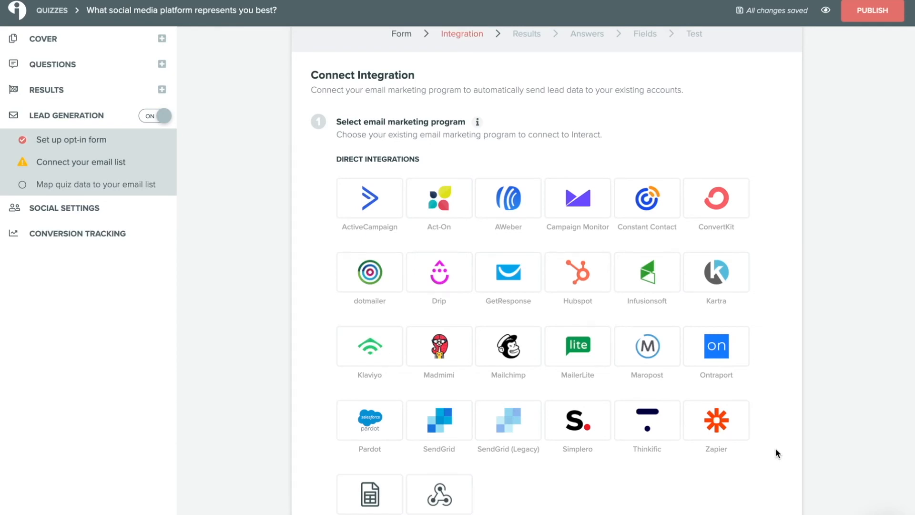
scroll(776, 453, "down", 5)
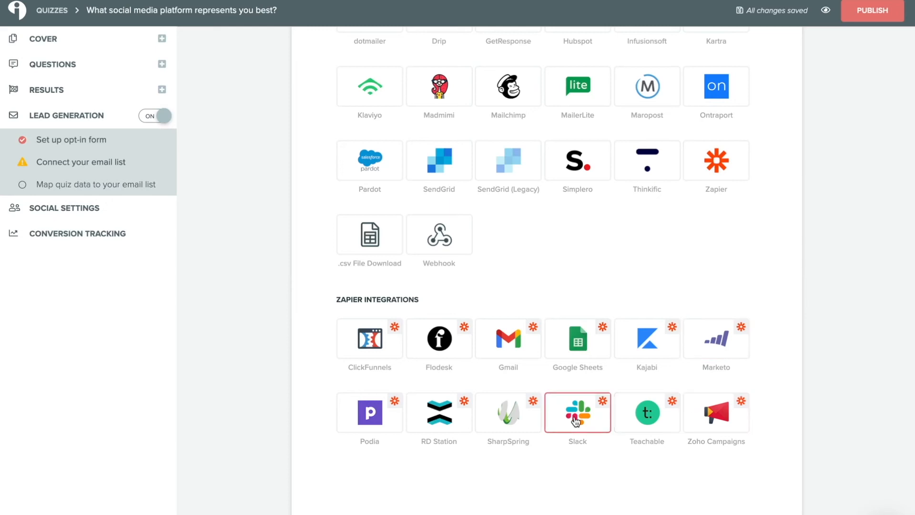
scroll(365, 422, "up", 3)
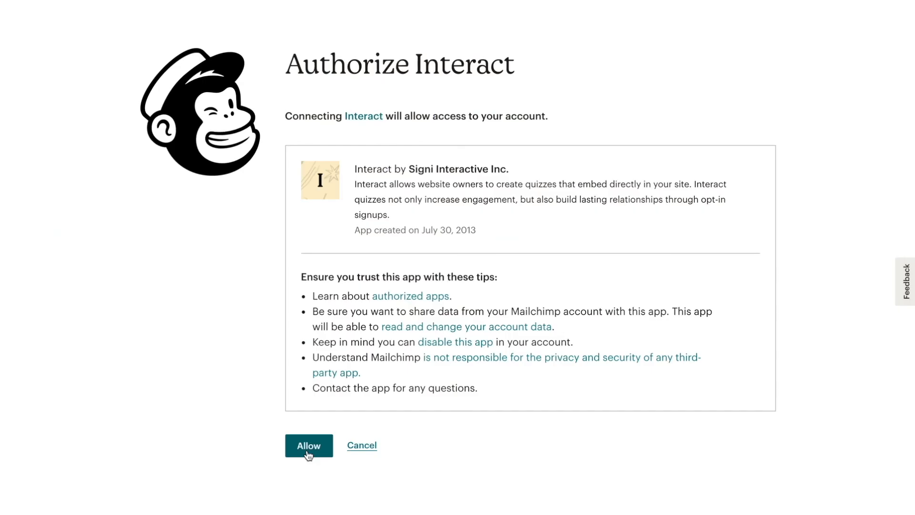
left_click(308, 452)
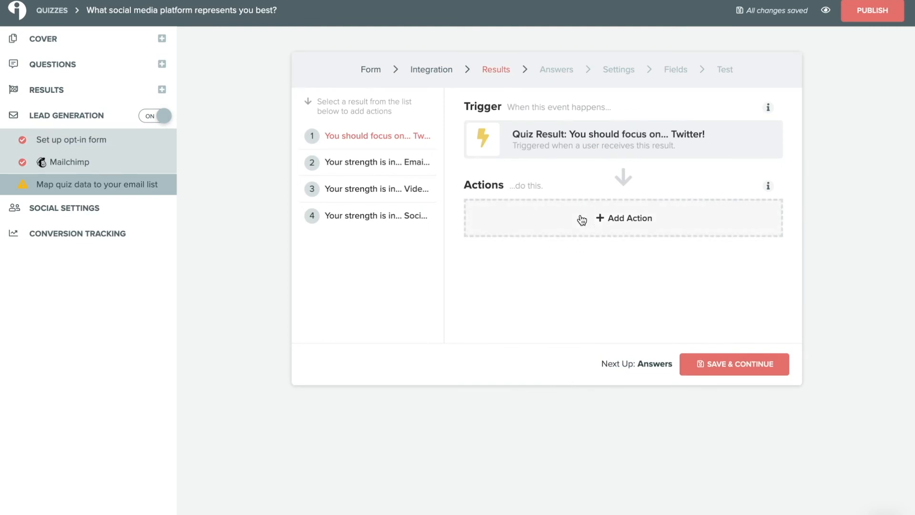
- Add a Mailchimp action to the "You should focus on... Twitter!" result that adds new contacts to The Insiders list
left_click(606, 229)
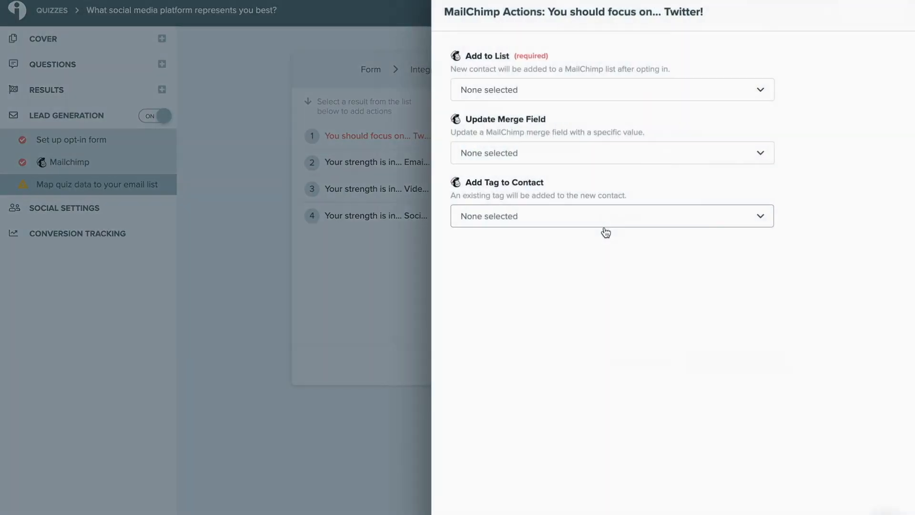
left_click(557, 92)
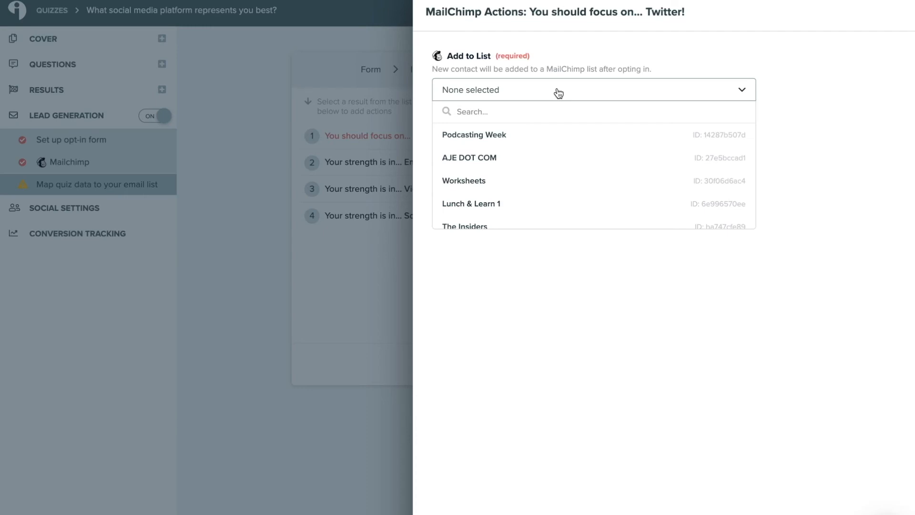
scroll(547, 129, "down", 3)
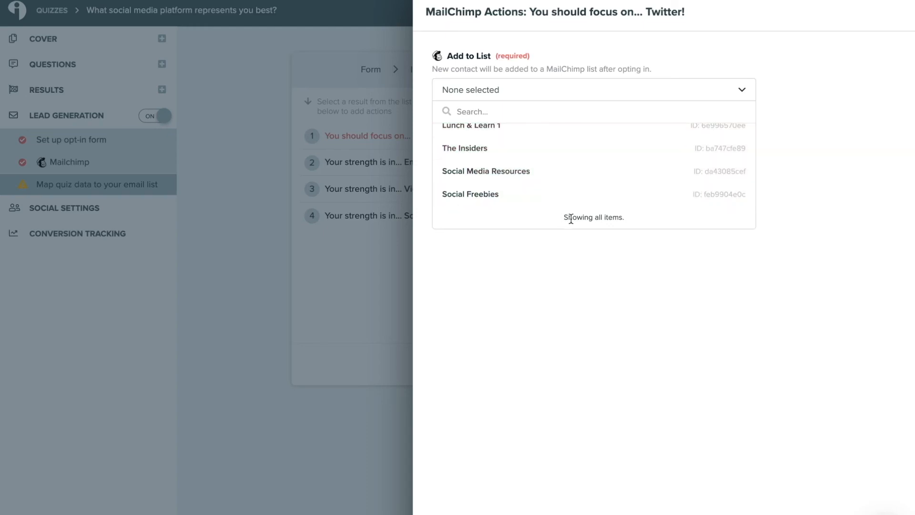
scroll(571, 217, "up", 3)
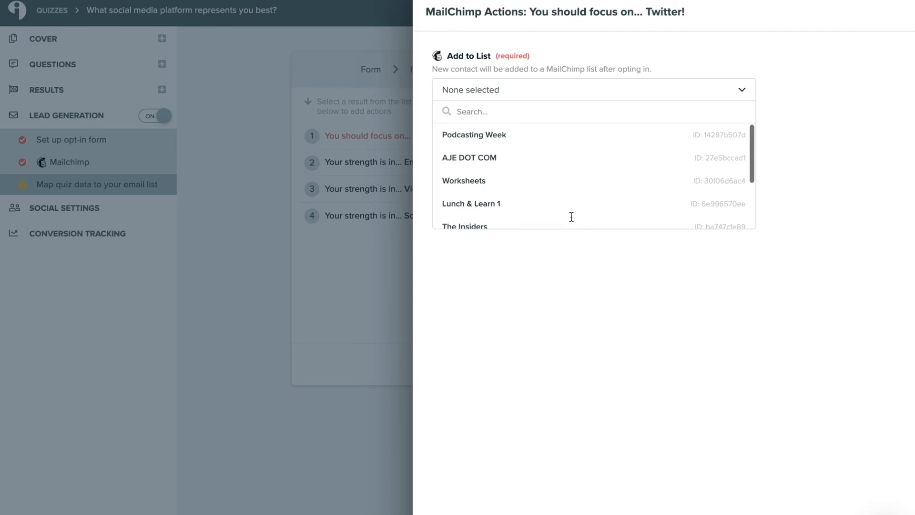
scroll(599, 184, "down", 2)
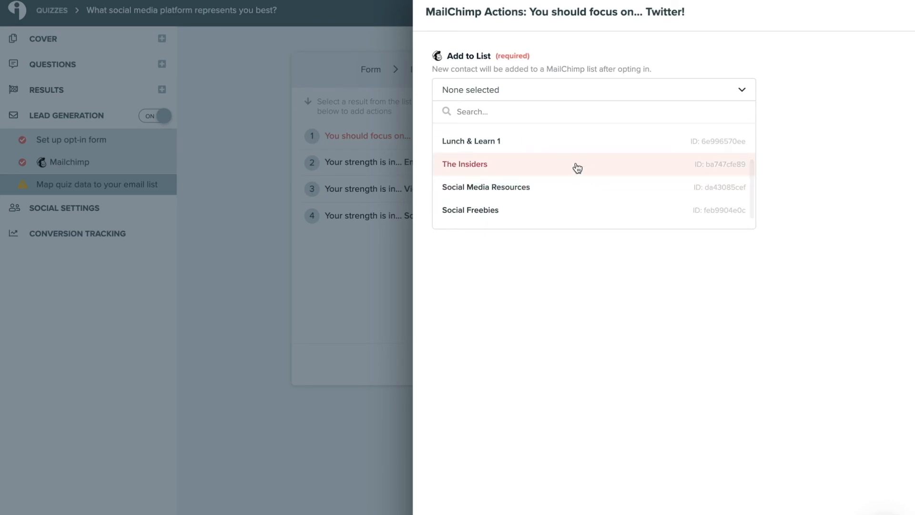
left_click(577, 168)
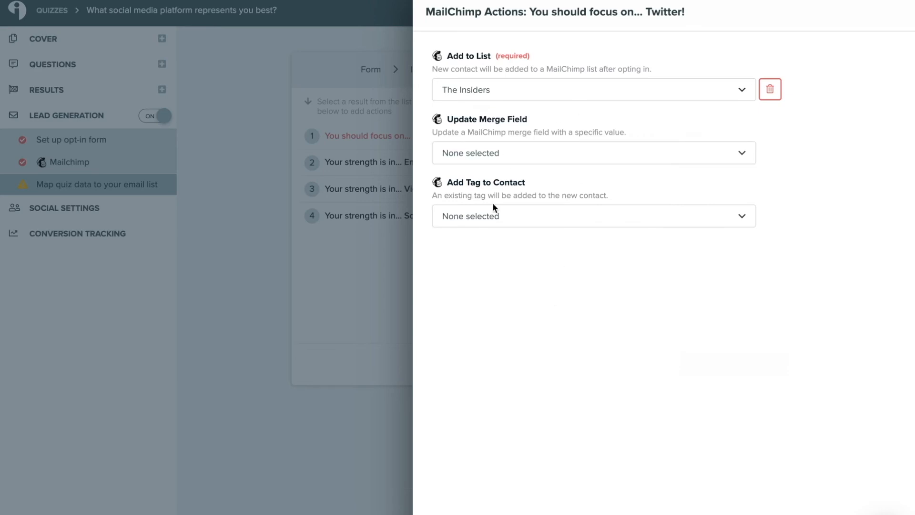
- Search the existing Mailchimp tags for "Quiz" to tag contacts who receive the Twitter result
left_click(492, 222)
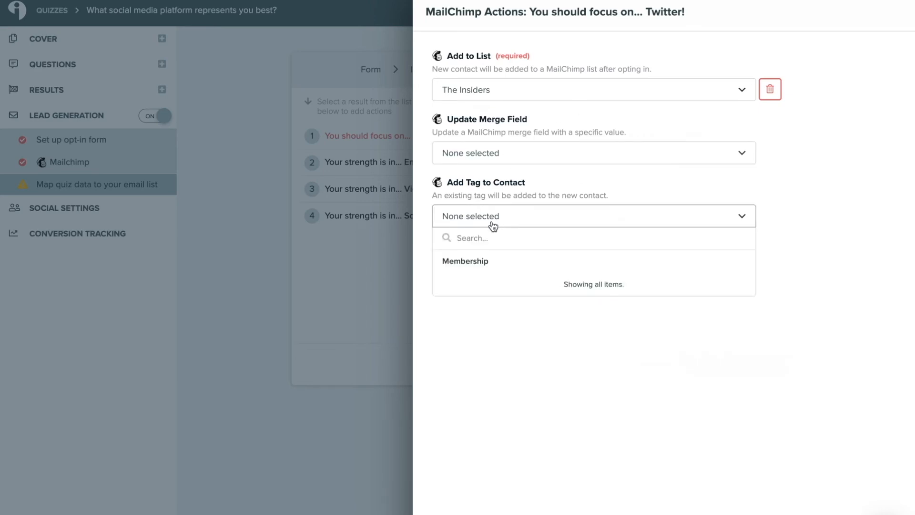
left_click(519, 240)
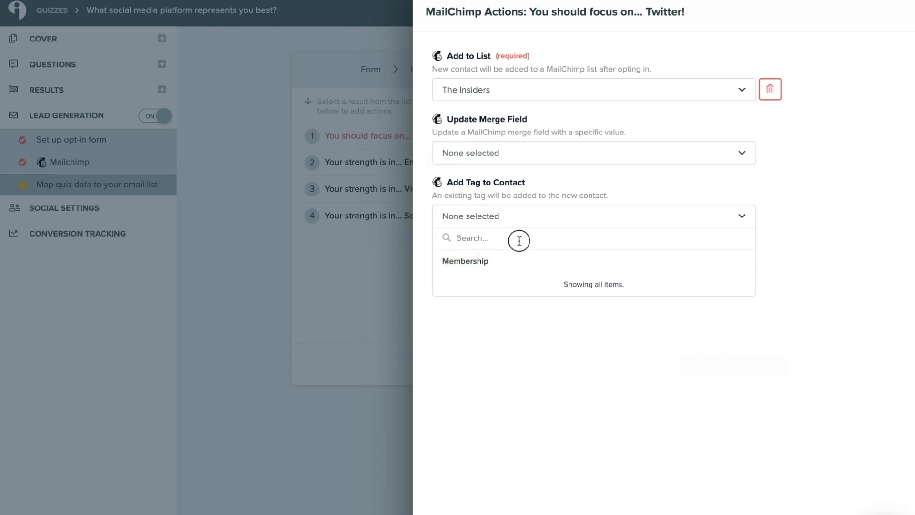
type("Quiz")
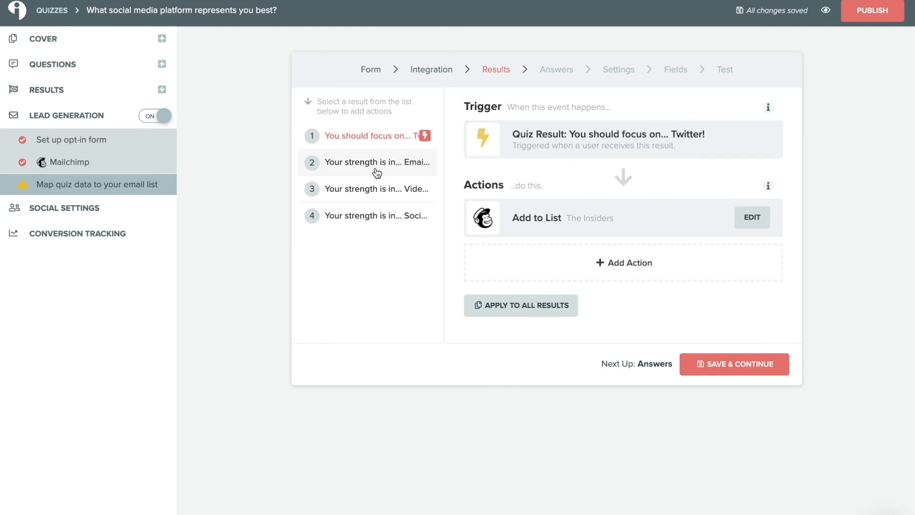
- Check the Mailchimp actions of the Email, Video and Social Media results, and save the result mapping
left_click(375, 171)
left_click(370, 191)
left_click(368, 220)
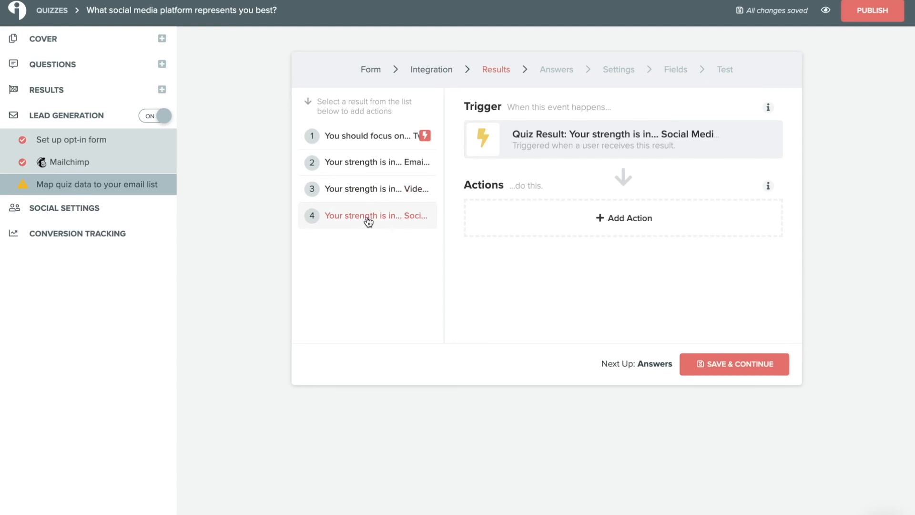
left_click(745, 367)
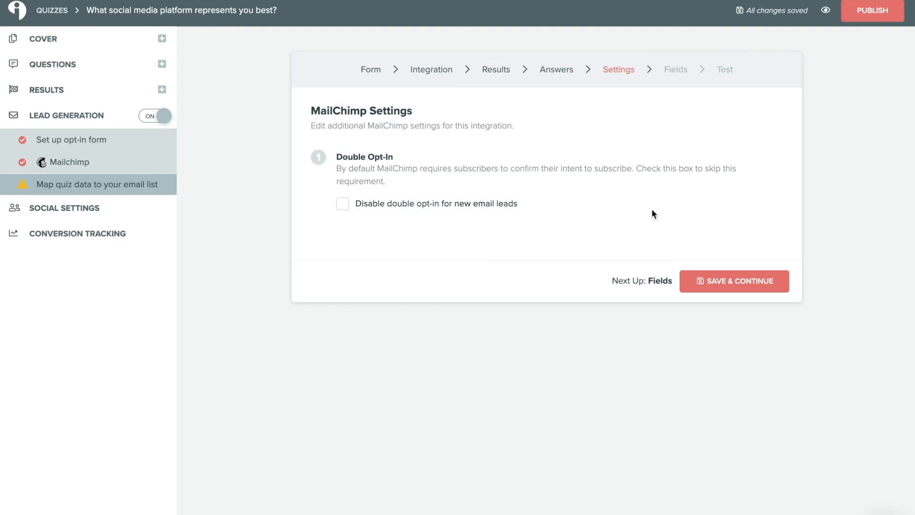
- Save the double opt-in setting as is and map the form's First Name field to Mailchimp's First Name, saving the field mapping
left_click(719, 281)
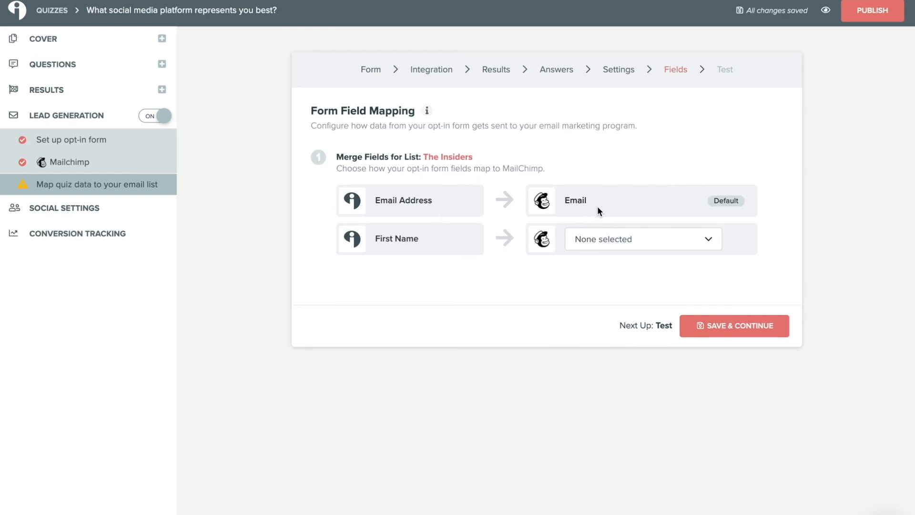
left_click(616, 238)
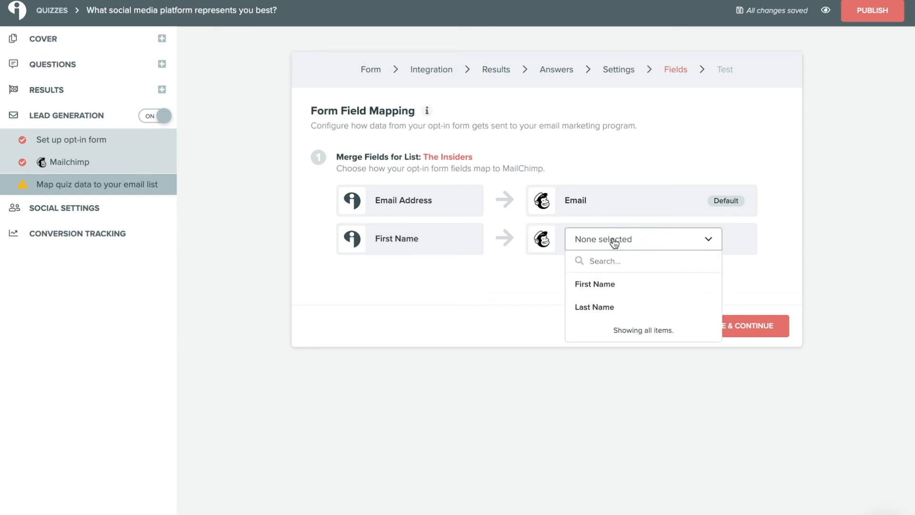
left_click(648, 285)
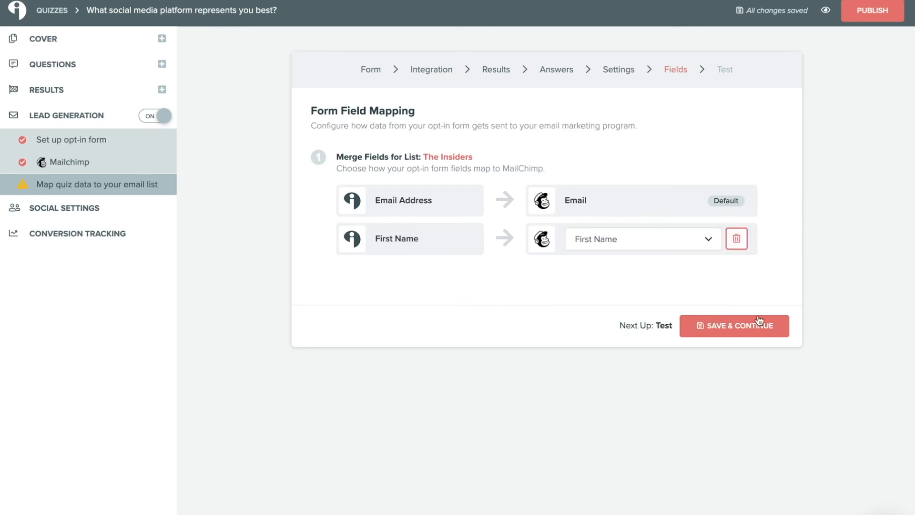
left_click(739, 327)
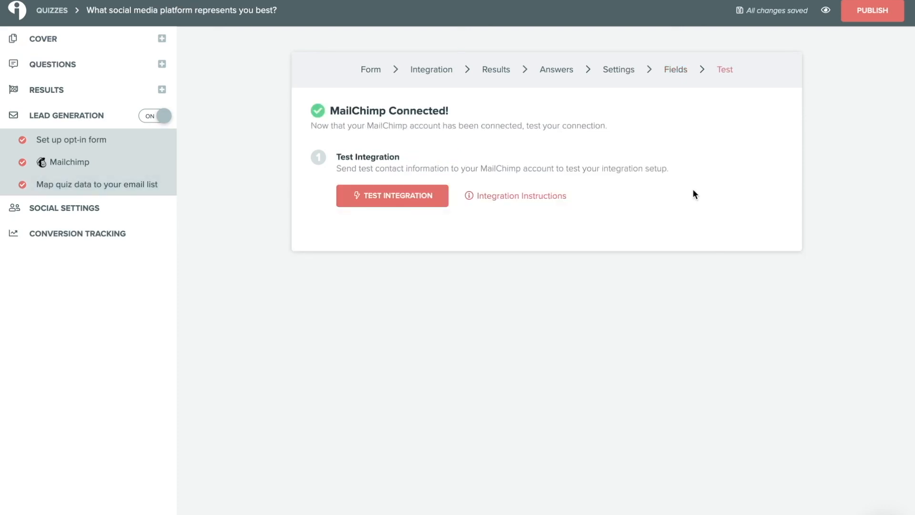